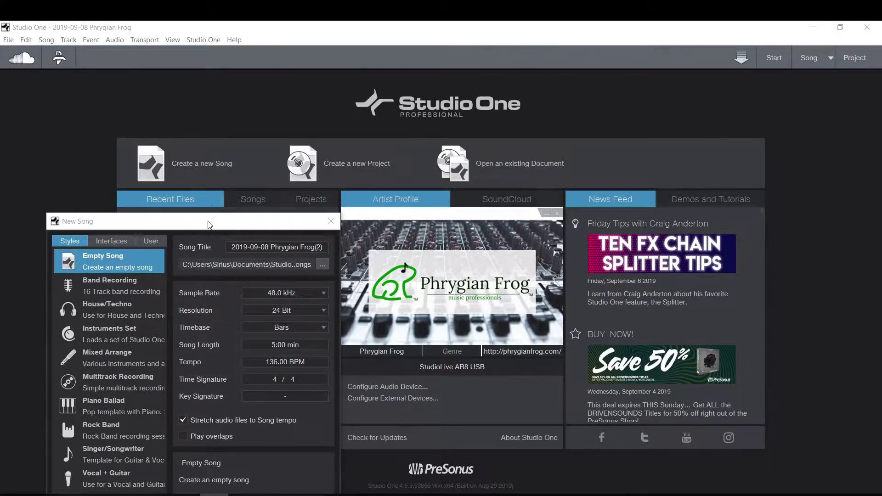
# Browse the audio interface templates available for a new song and return to the style templates
pyautogui.moveTo(208, 224)
pyautogui.mouseDown()
pyautogui.moveTo(206, 213)
pyautogui.moveTo(205, 222)
pyautogui.mouseUp()
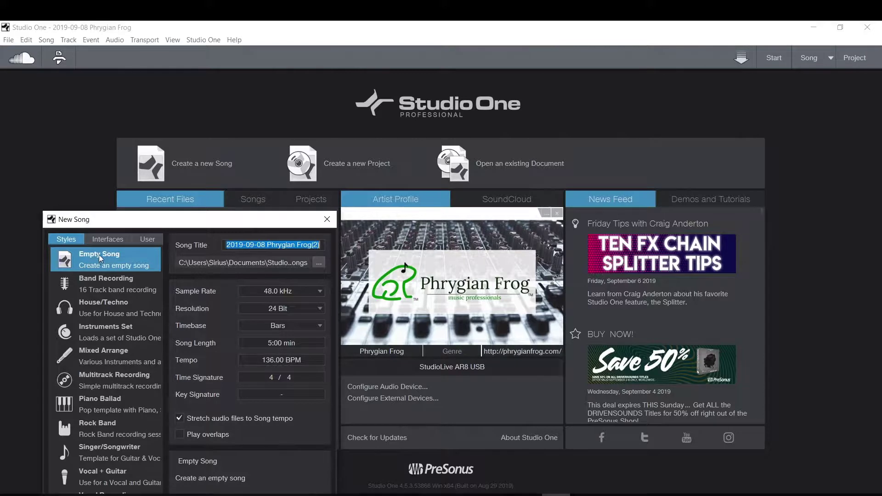
pyautogui.click(107, 239)
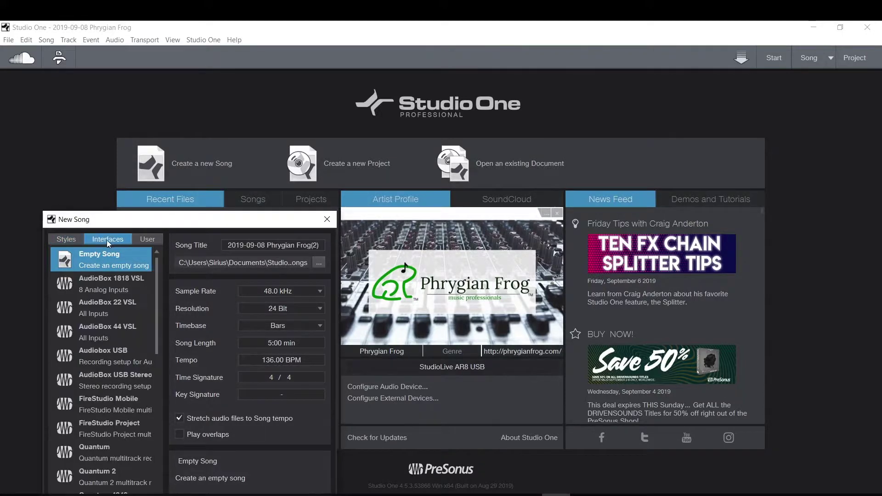
pyautogui.scroll(-4, 78, 366)
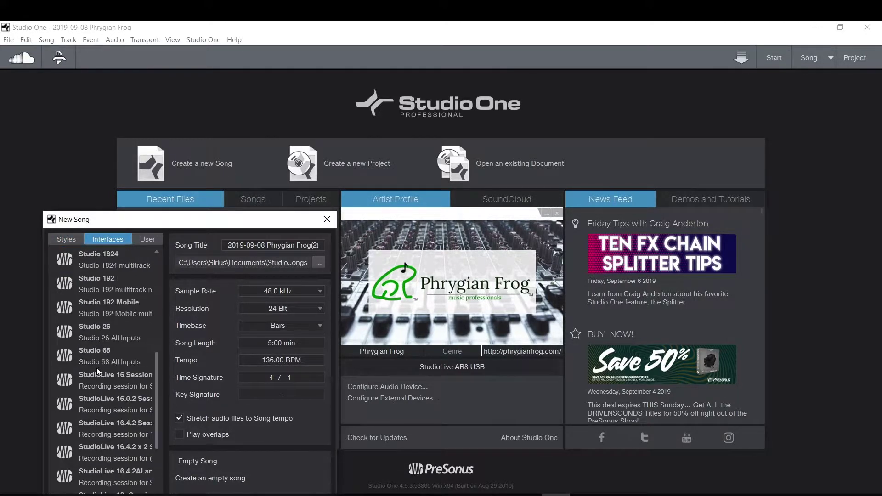
pyautogui.scroll(3, 94, 324)
pyautogui.click(67, 239)
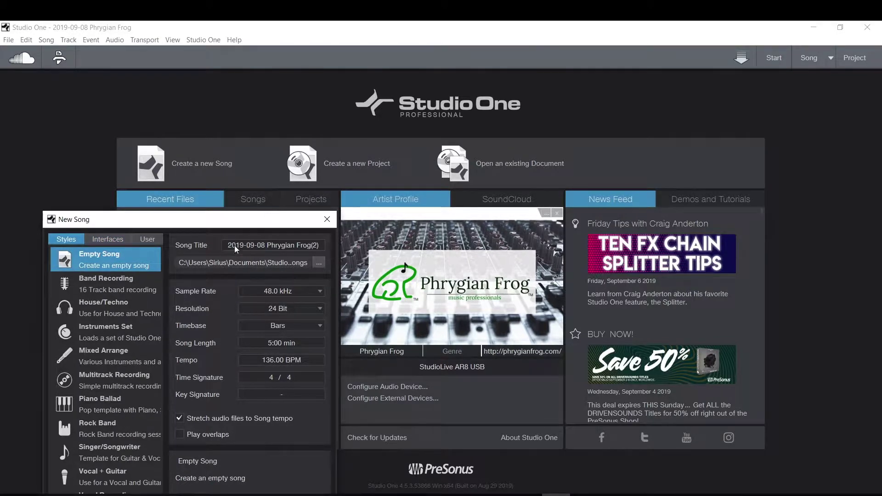
# Review the new song's title, the available sample rates and the resolution options without changing them
pyautogui.click(291, 245)
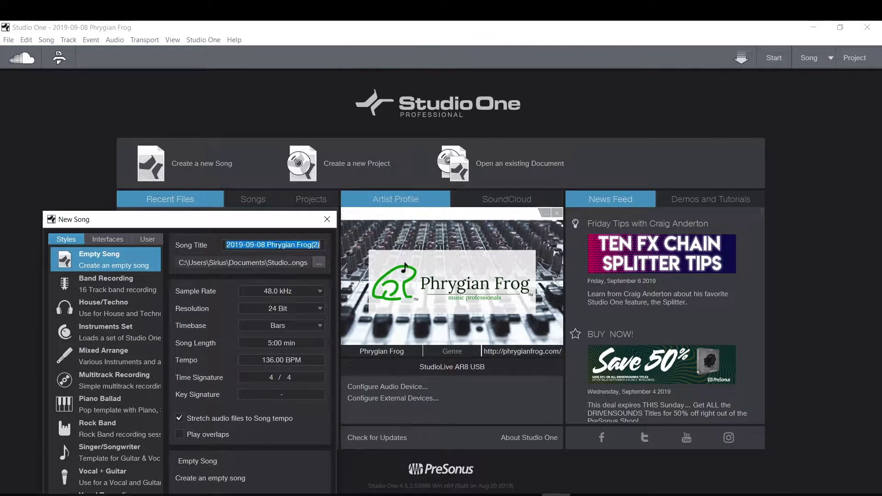
pyautogui.click(277, 292)
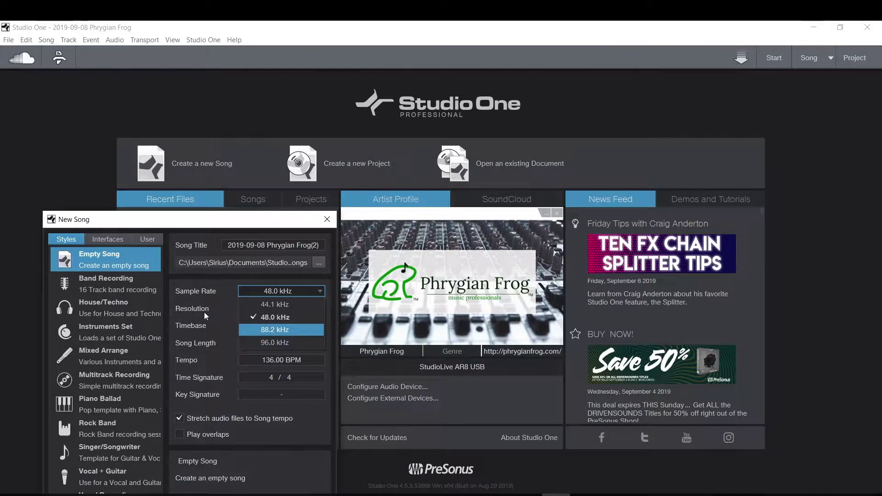
pyautogui.click(205, 296)
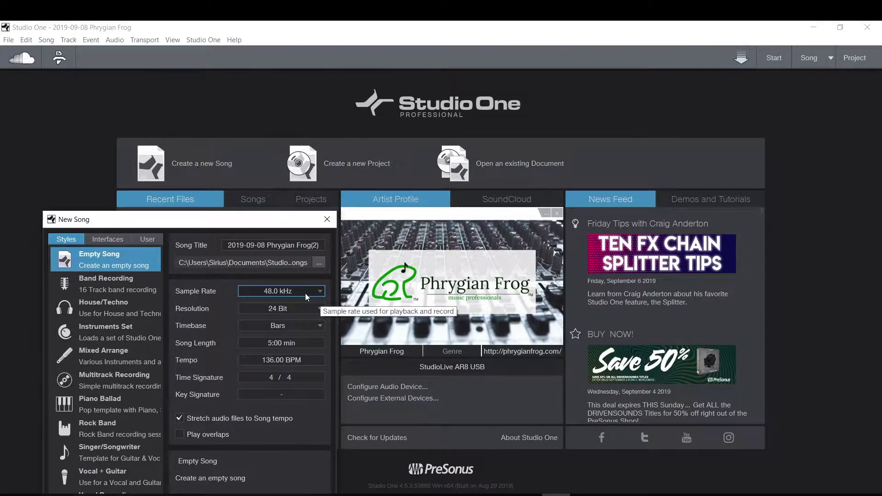
pyautogui.click(295, 310)
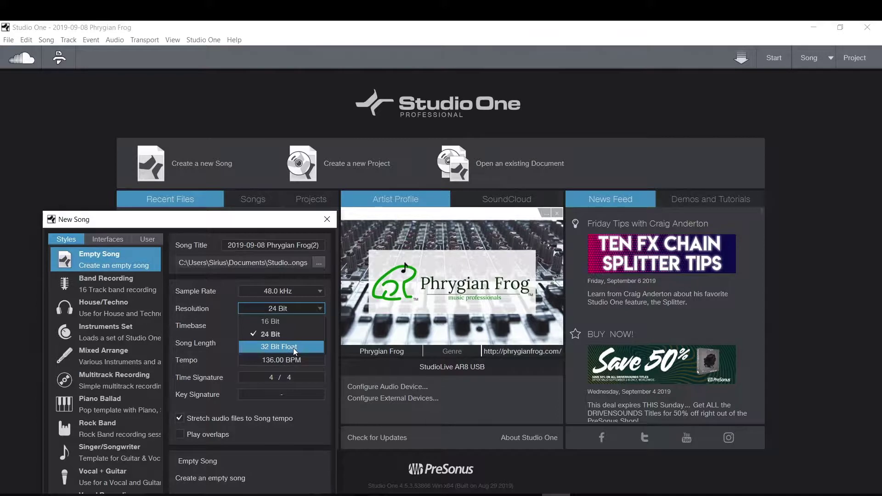
pyautogui.click(212, 347)
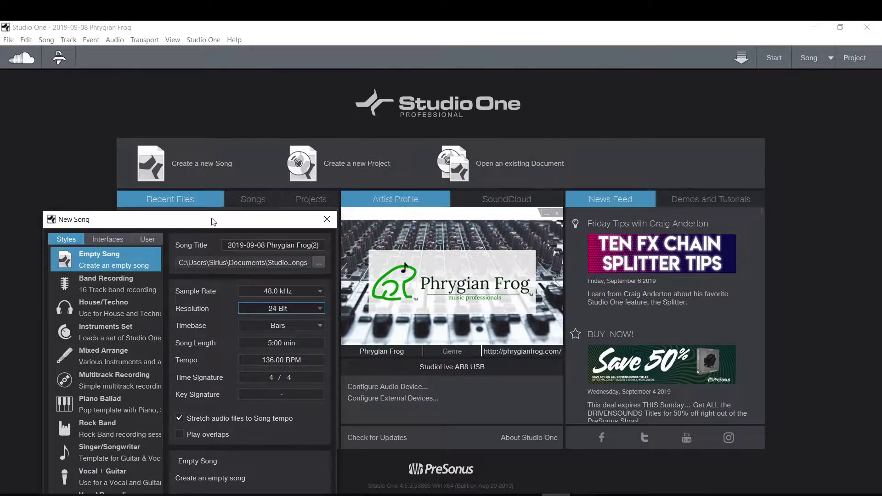
# Create the empty song at 48.0 kHz and 24 Bit, and show its mixer below the arrangement
pyautogui.moveTo(213, 221); pyautogui.dragTo(187, 153)
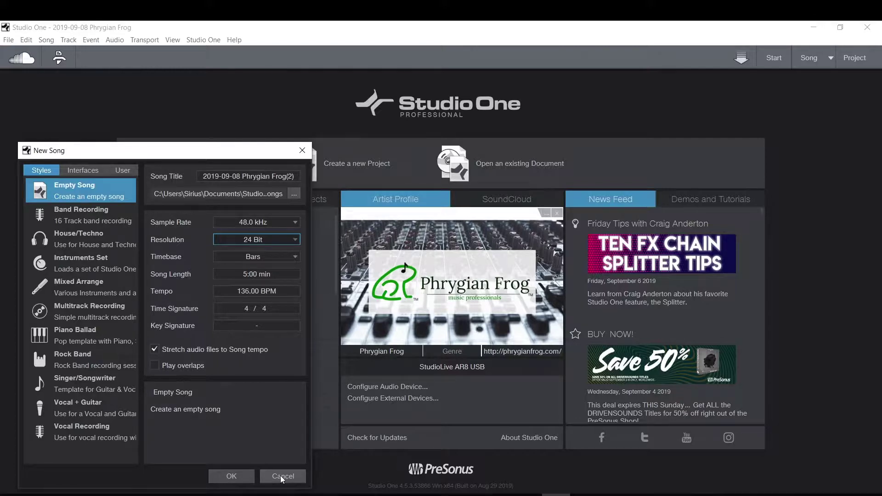
pyautogui.click(232, 477)
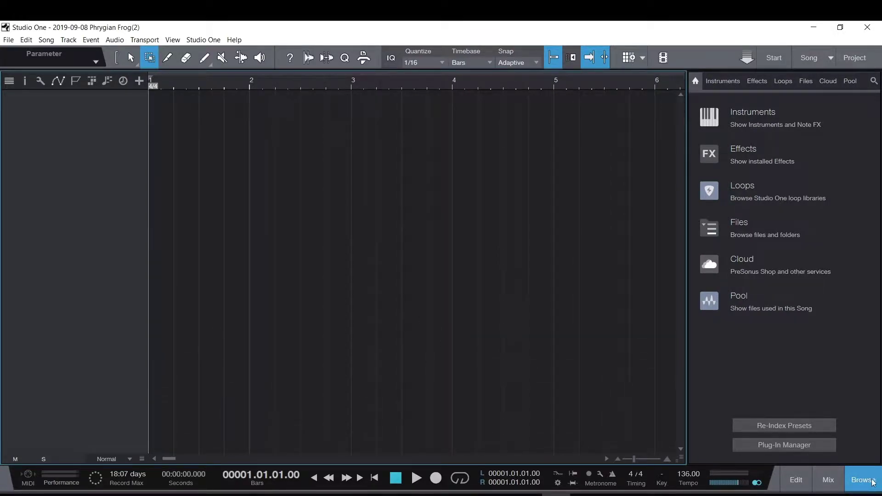
pyautogui.click(797, 480)
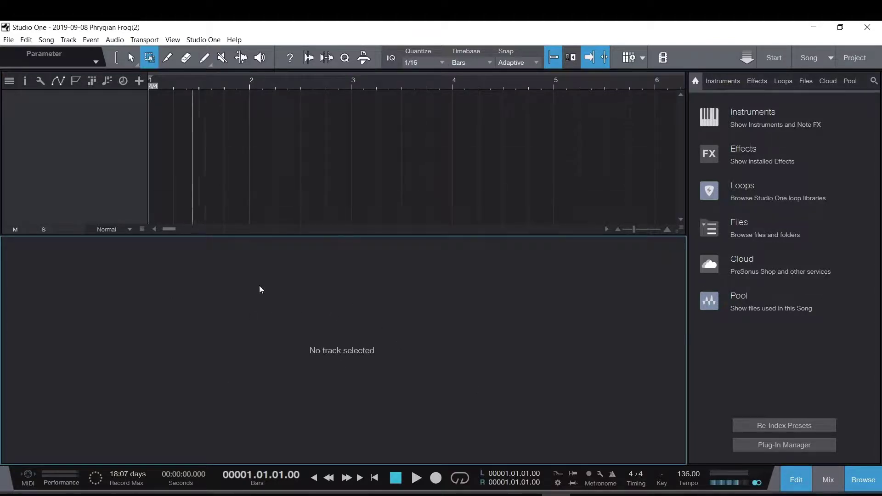
pyautogui.click(829, 480)
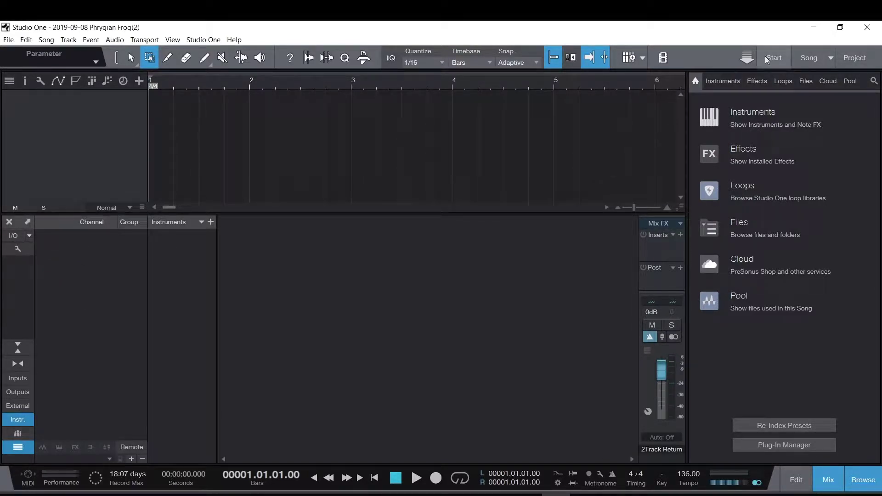
# Examine the song's audio input and output routing for the StudioLive AR8 USB, including the Main Bus assignment
pyautogui.click(15, 236)
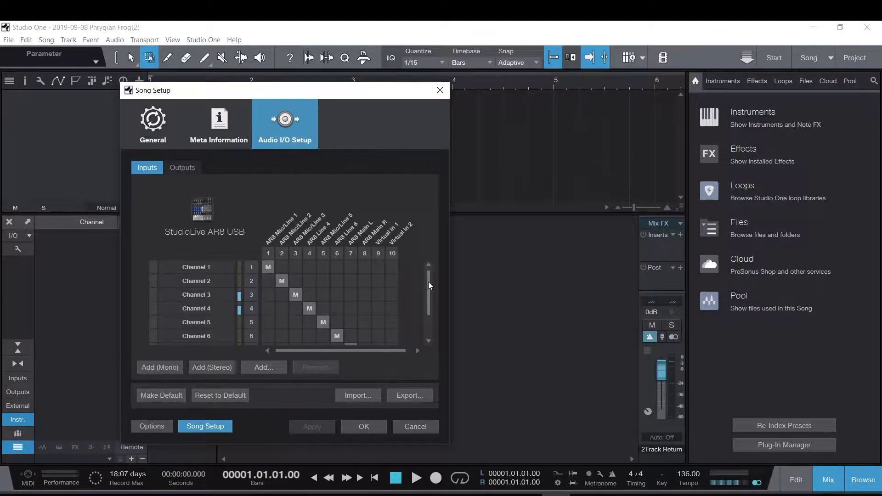
pyautogui.scroll(-2, 430, 286)
pyautogui.scroll(2, 429, 296)
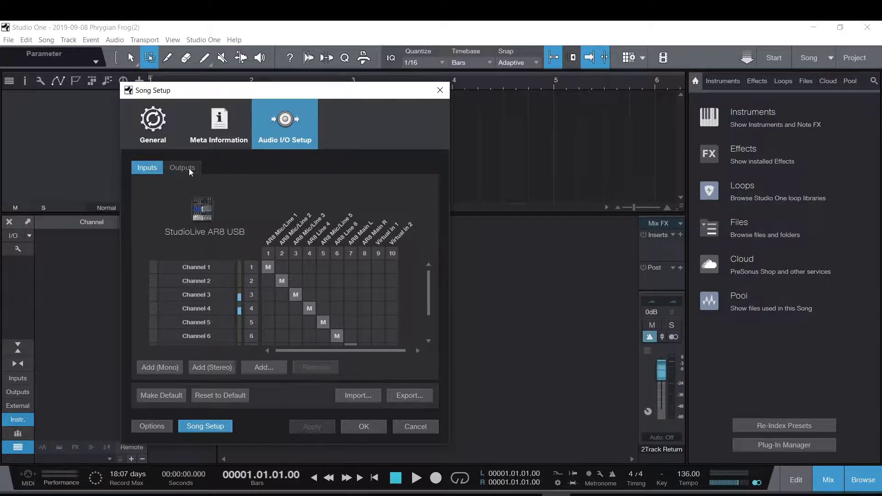
pyautogui.hscroll(1, 414, 241)
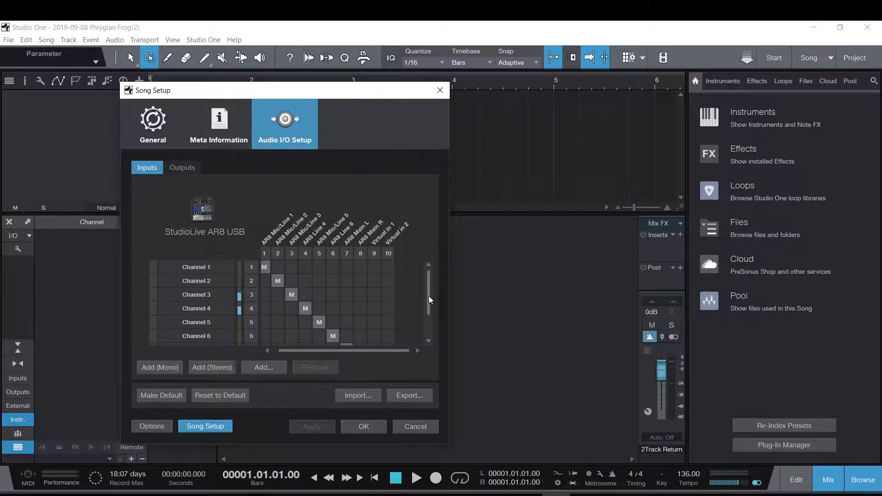
pyautogui.scroll(-2, 430, 300)
pyautogui.scroll(2, 429, 294)
pyautogui.click(181, 167)
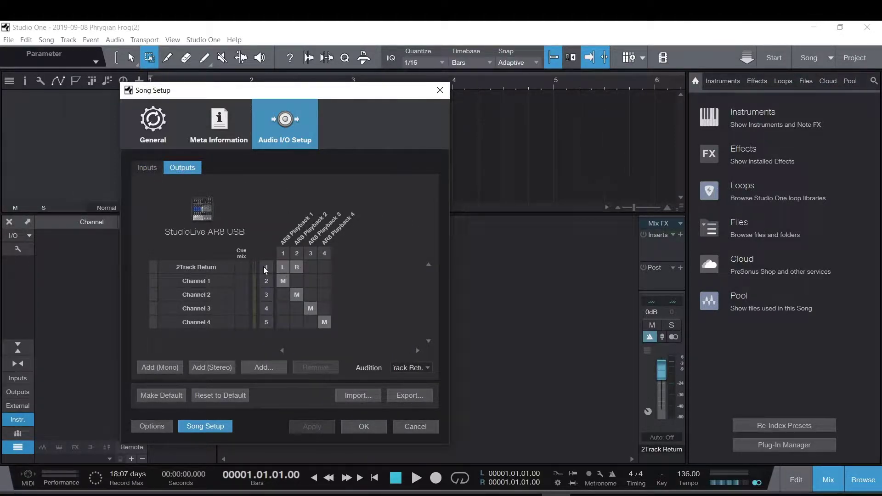
pyautogui.click(142, 167)
pyautogui.scroll(-1, 231, 287)
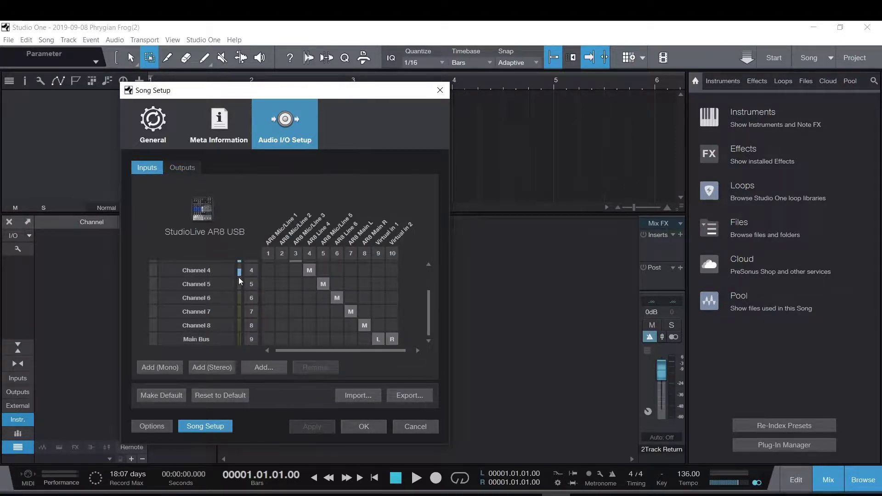
pyautogui.scroll(-2, 239, 276)
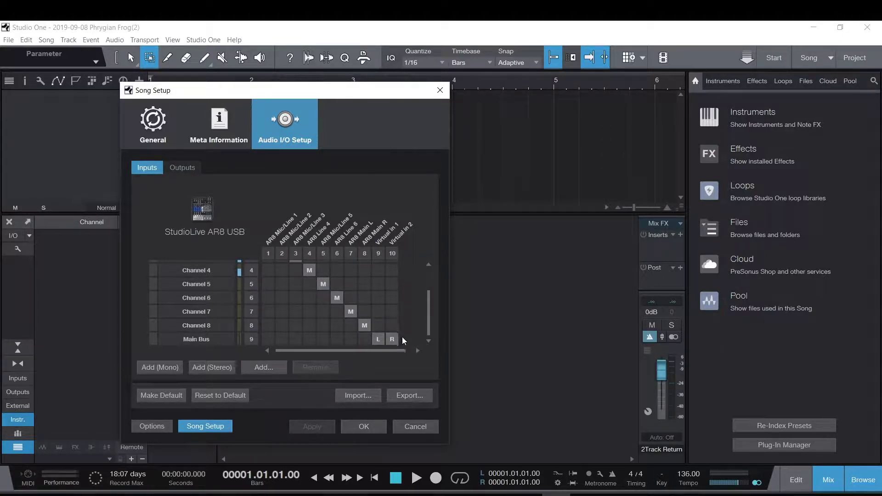
pyautogui.scroll(3, 395, 342)
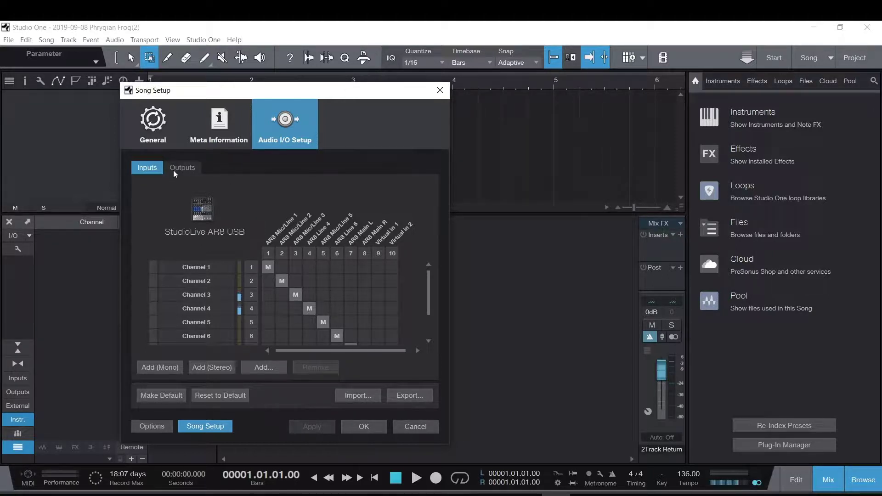
# Review the song's meta information and general settings, including the sample rate choices, and close the setup without changes
pyautogui.click(211, 122)
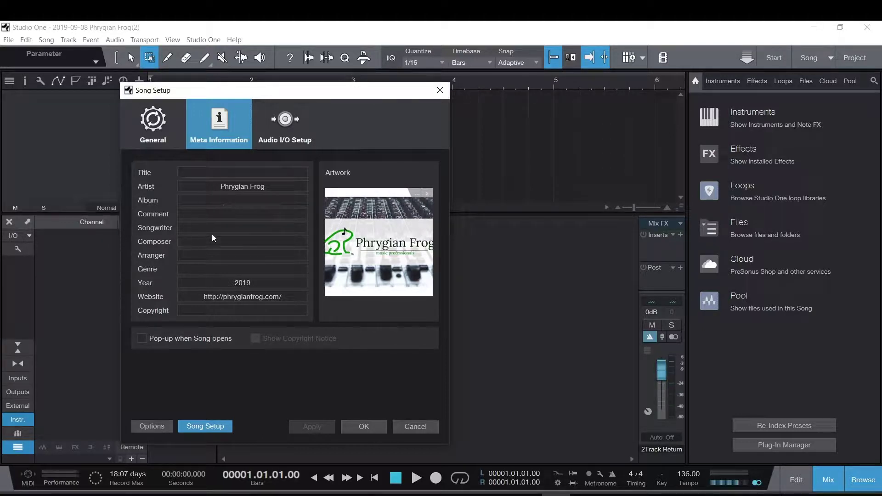
pyautogui.click(161, 138)
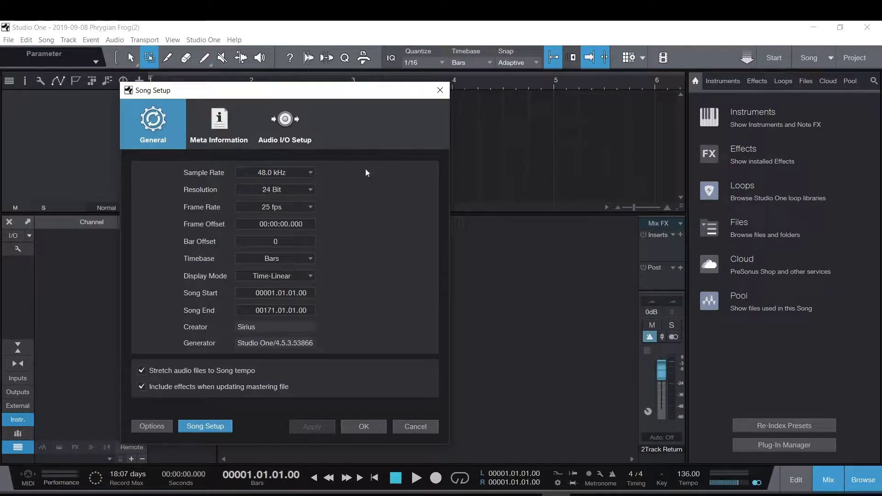
pyautogui.click(296, 172)
pyautogui.click(288, 196)
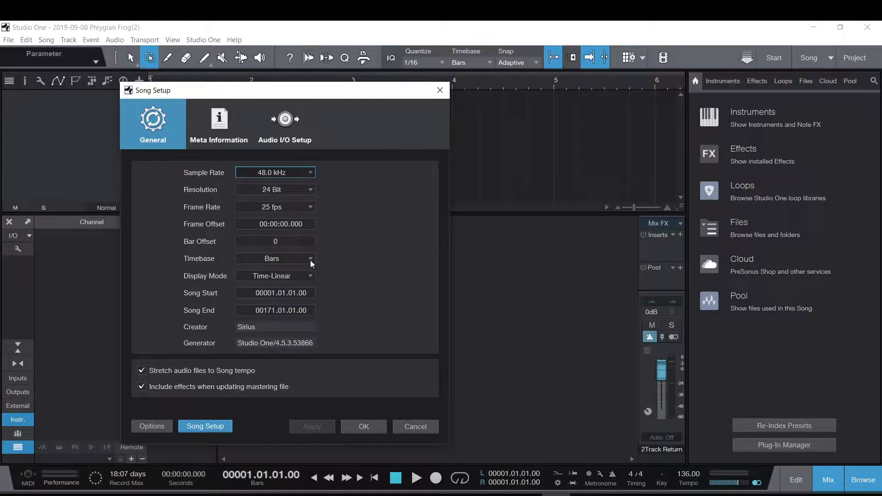
pyautogui.click(425, 431)
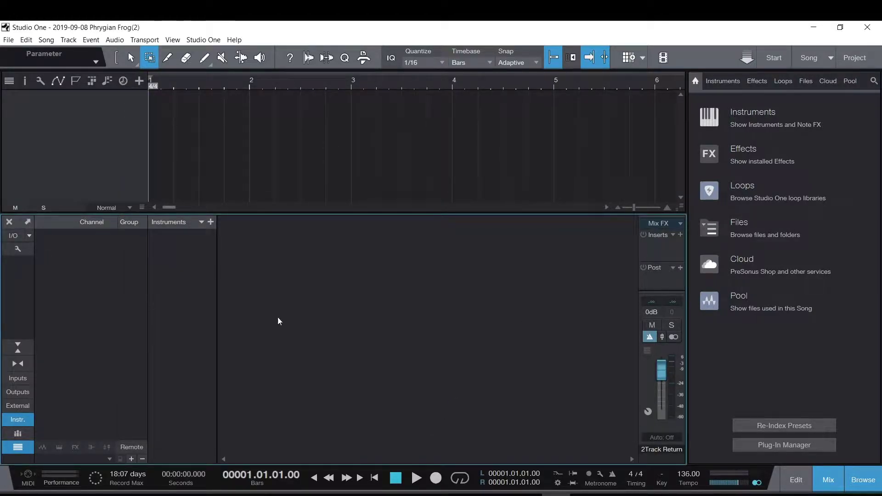
# Open the audio device configuration from the start page and examine the available device block sizes and the latency values
pyautogui.click(768, 57)
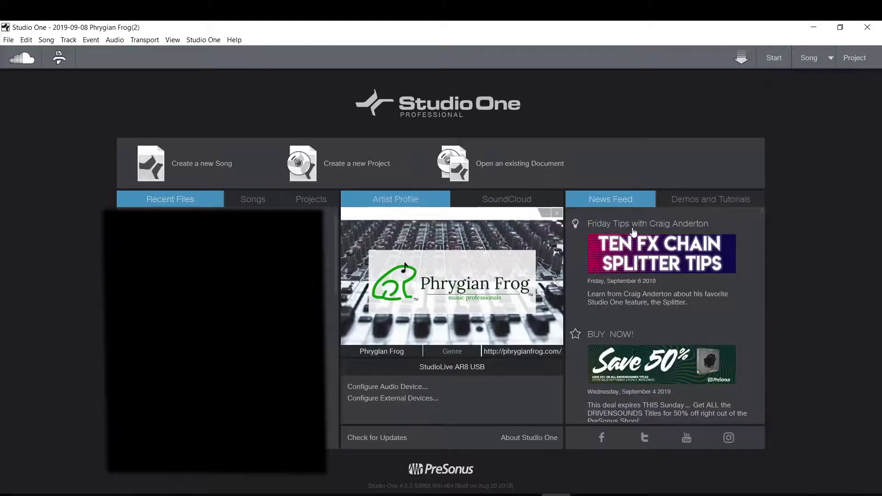
pyautogui.click(407, 387)
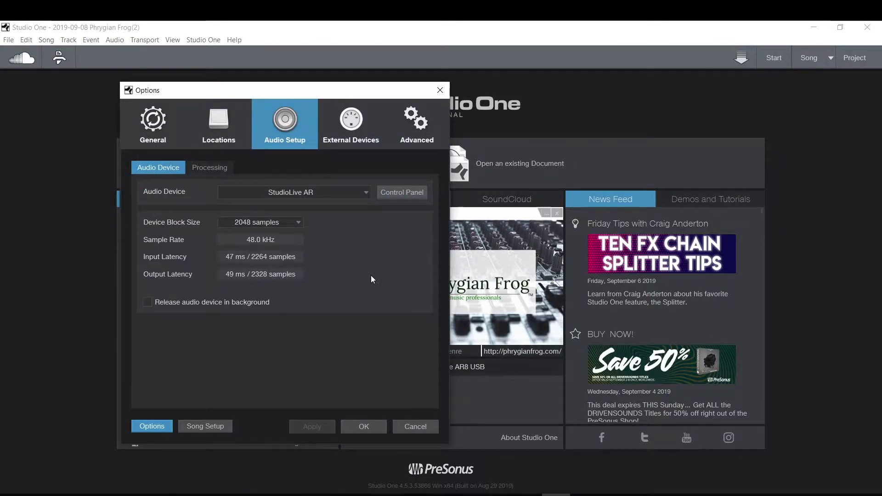
pyautogui.click(274, 225)
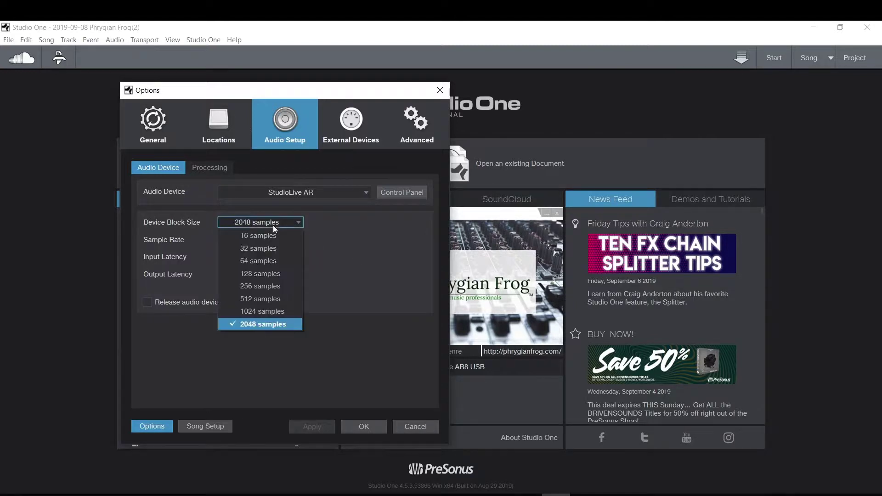
pyautogui.click(273, 225)
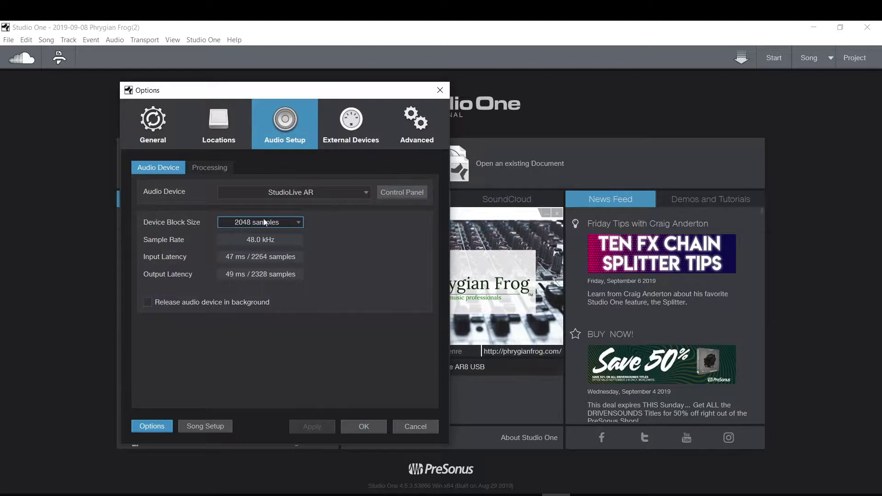
pyautogui.click(298, 223)
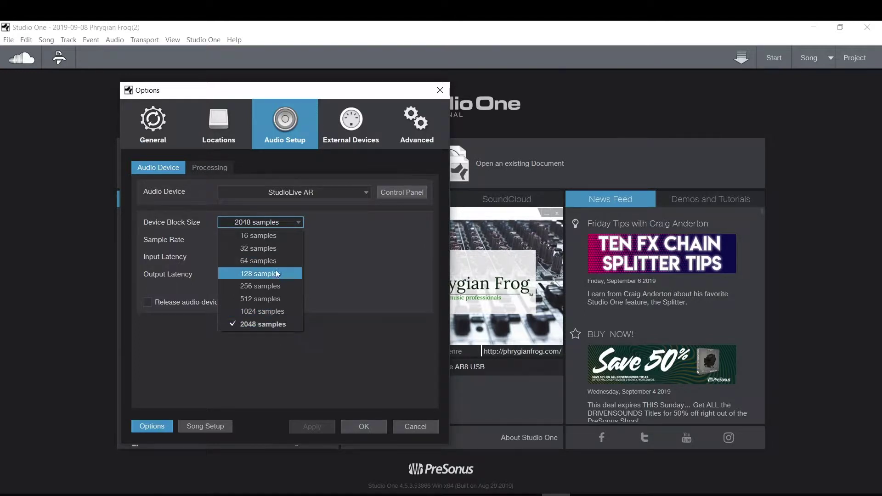
pyautogui.click(173, 262)
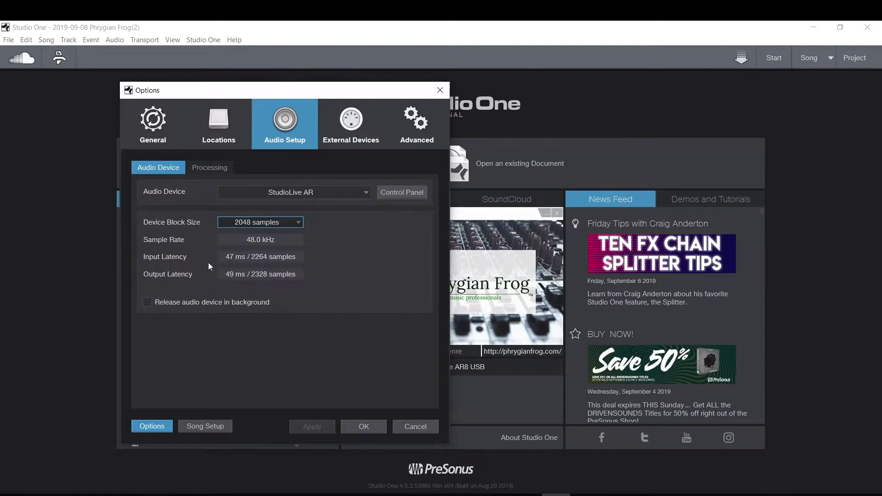
# Set the audio device block size to 128 samples and raise it to 256 samples
pyautogui.click(294, 223)
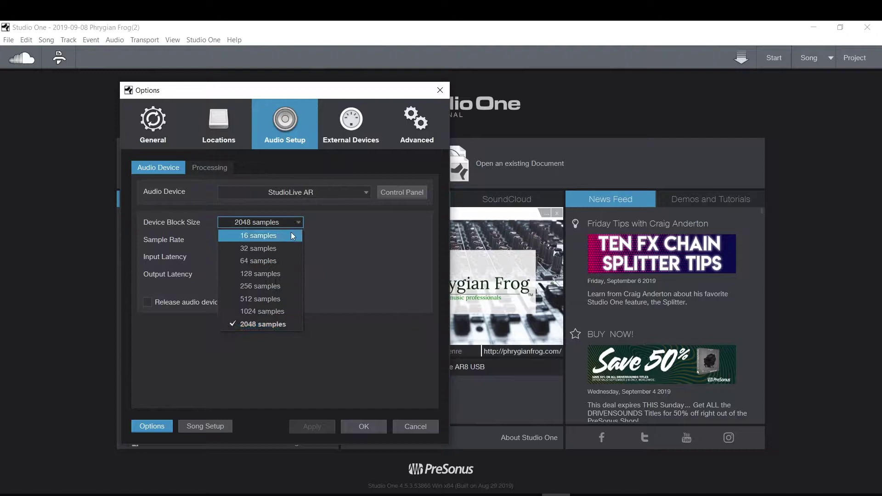
pyautogui.click(265, 273)
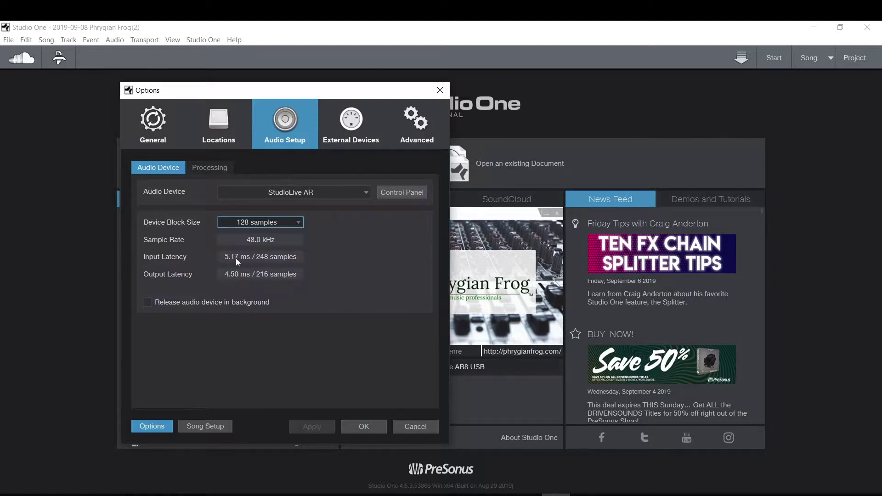
pyautogui.click(288, 223)
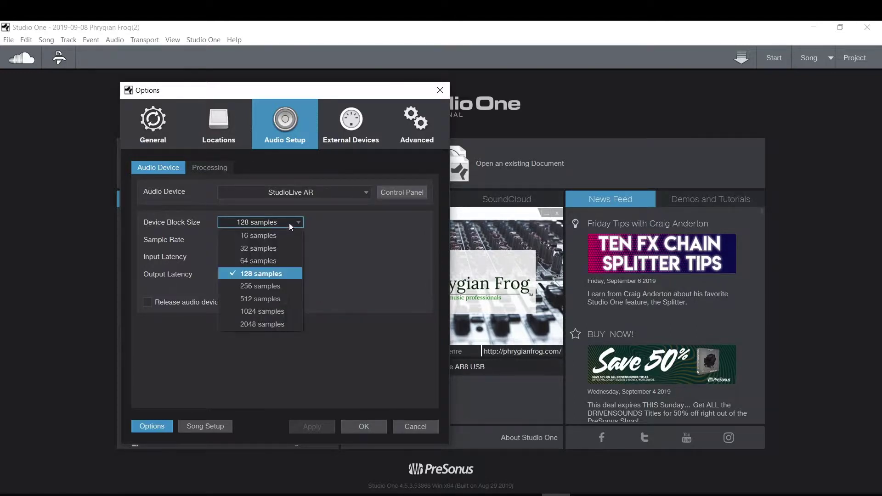
pyautogui.click(277, 285)
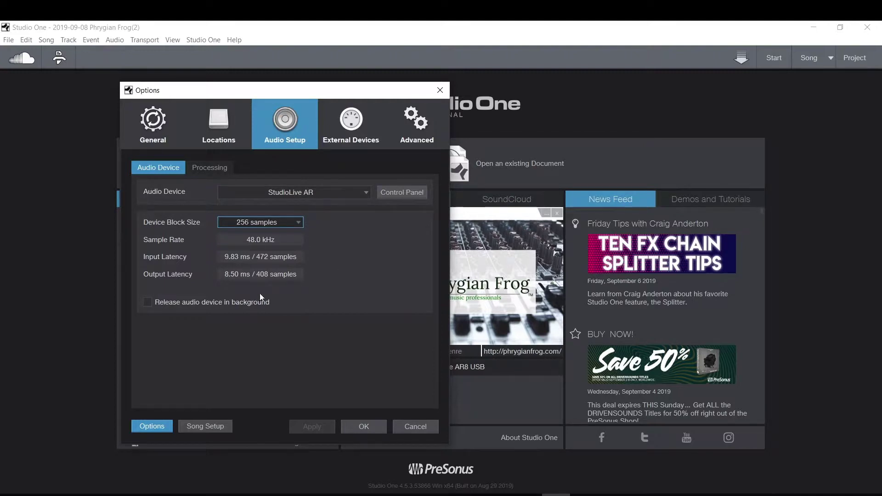
# Review the device block size choices and the audio processing settings, and confirm the audio setup without further changes
pyautogui.click(298, 223)
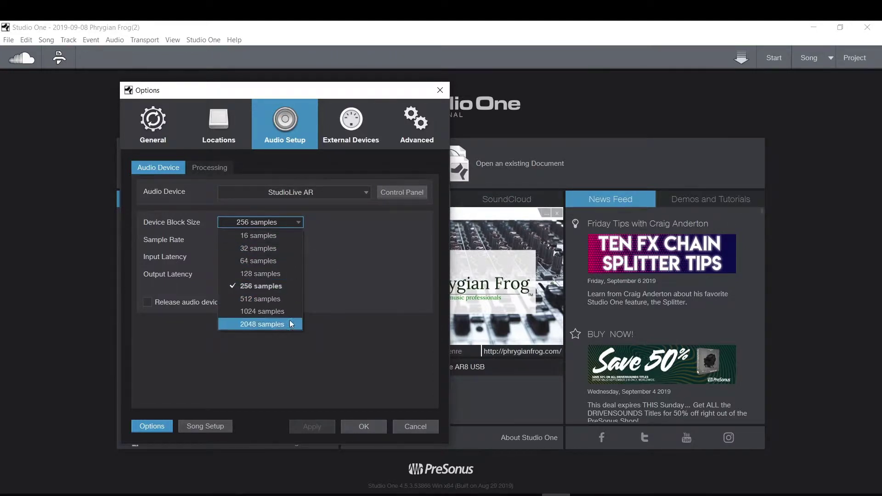
pyautogui.click(360, 277)
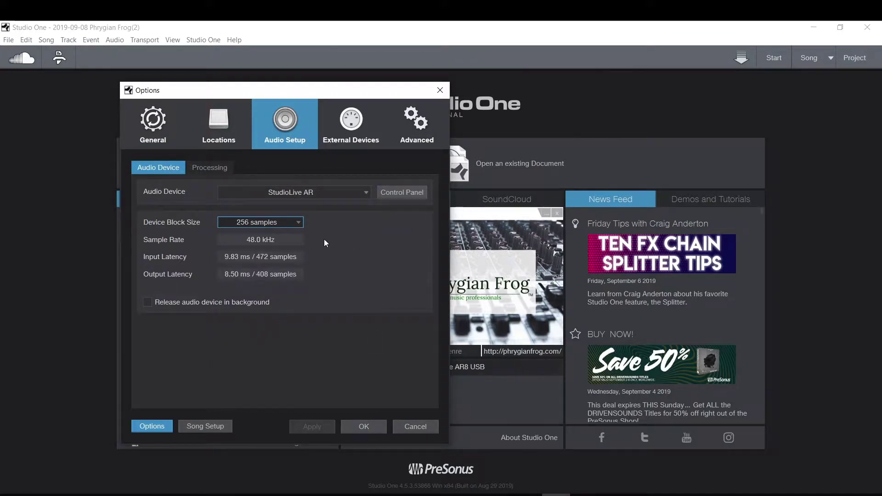
pyautogui.click(294, 222)
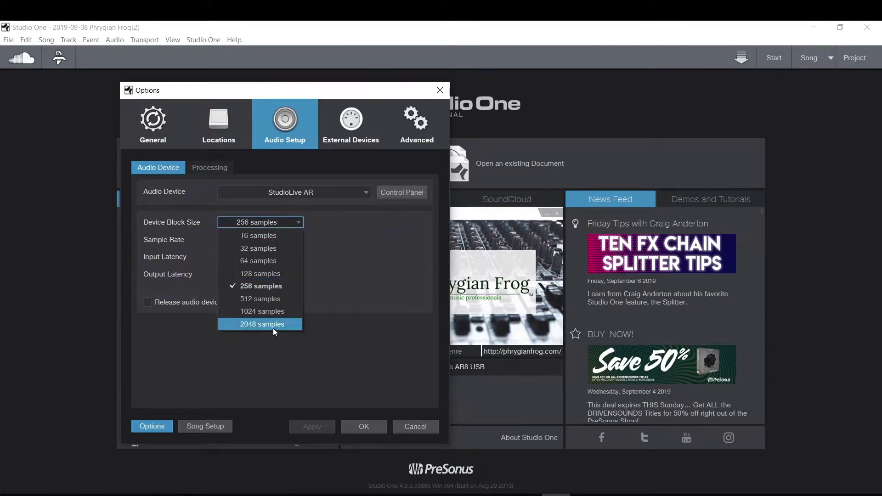
pyautogui.click(342, 250)
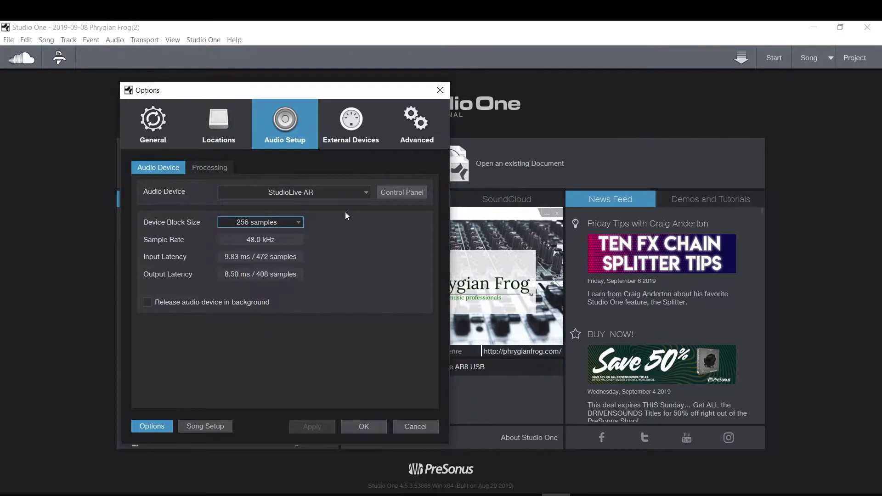
pyautogui.click(211, 167)
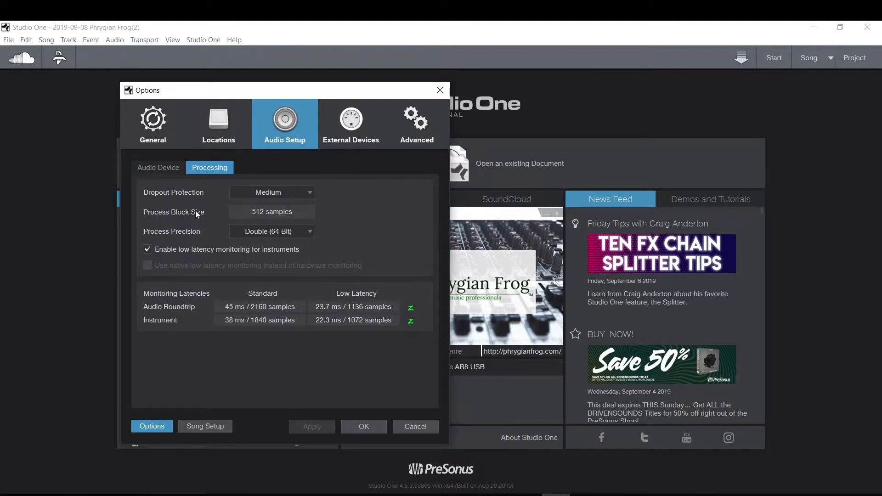
pyautogui.click(172, 168)
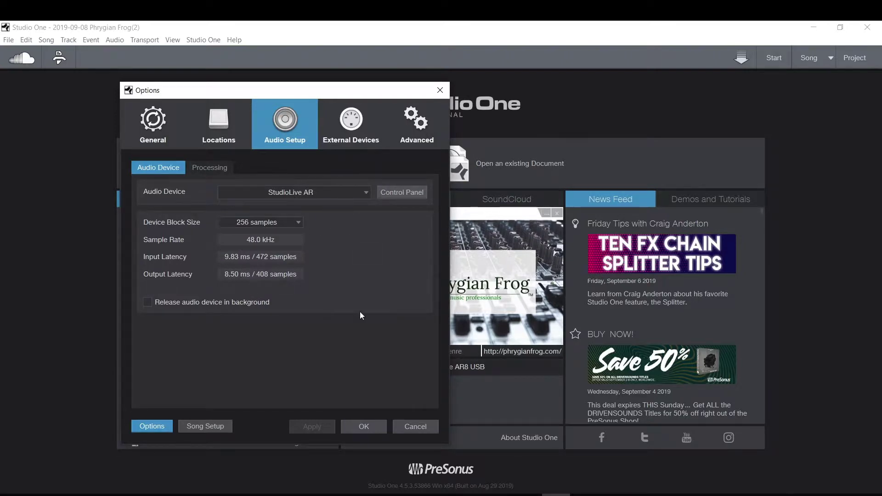
pyautogui.click(375, 427)
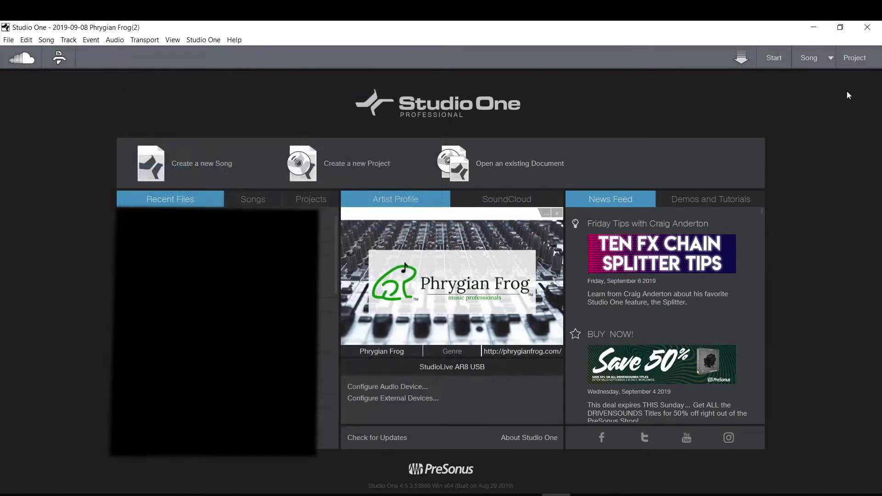
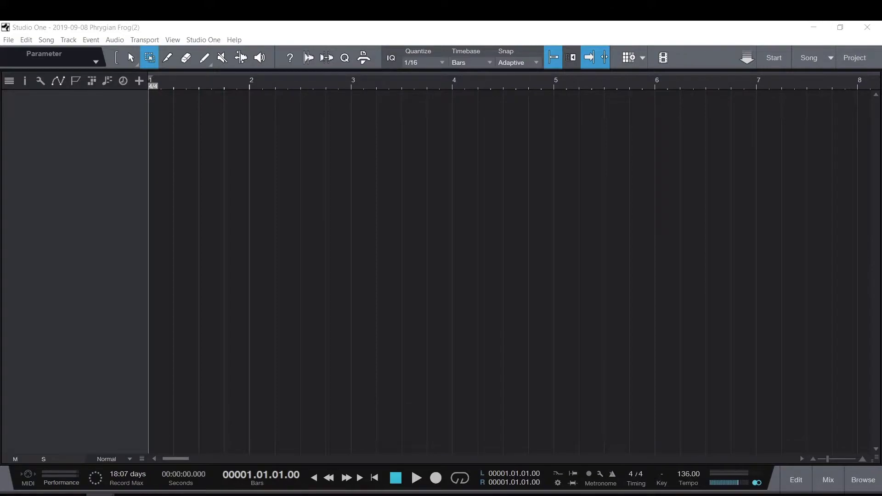
# Switch to Chrome to examine the Waveform and Timbre audio examples of the Chapter 2 page, and return to Studio One
pyautogui.click(328, 495)
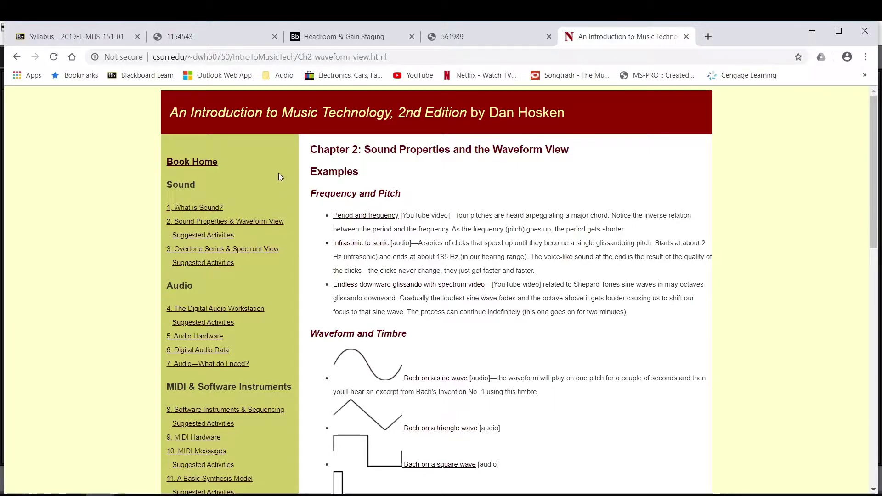
pyautogui.scroll(-2, 489, 154)
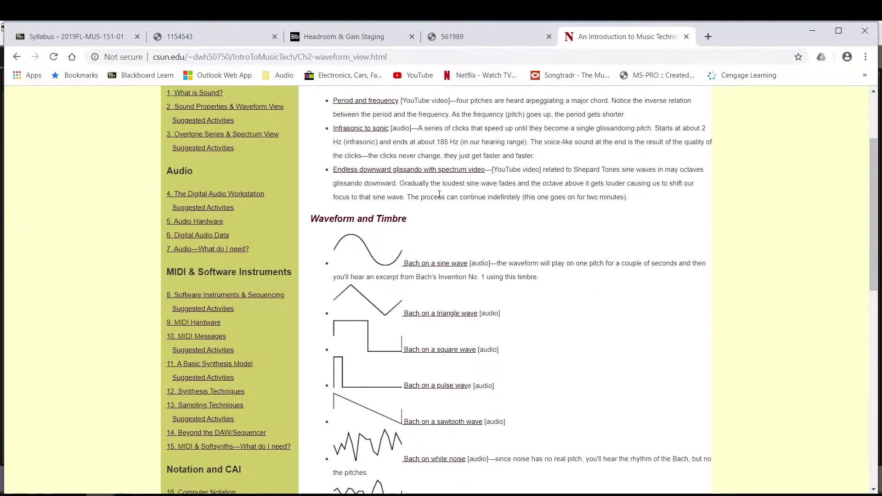
pyautogui.scroll(-1, 425, 215)
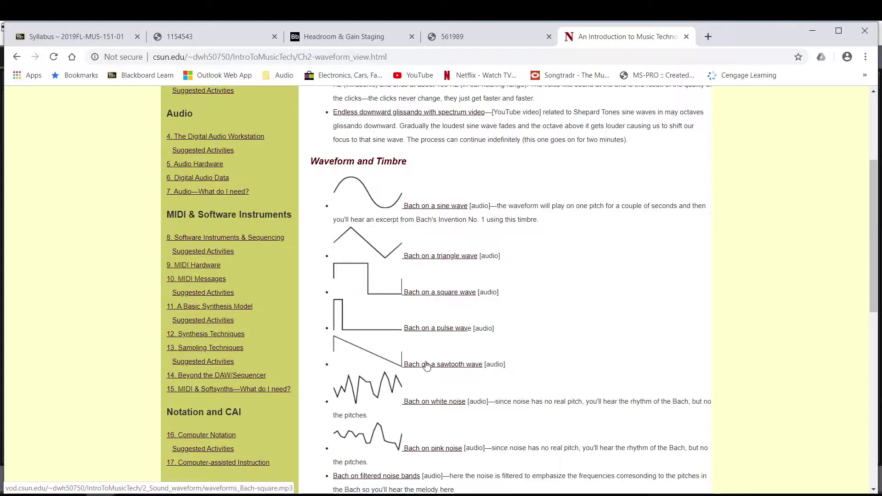
pyautogui.scroll(-2, 448, 127)
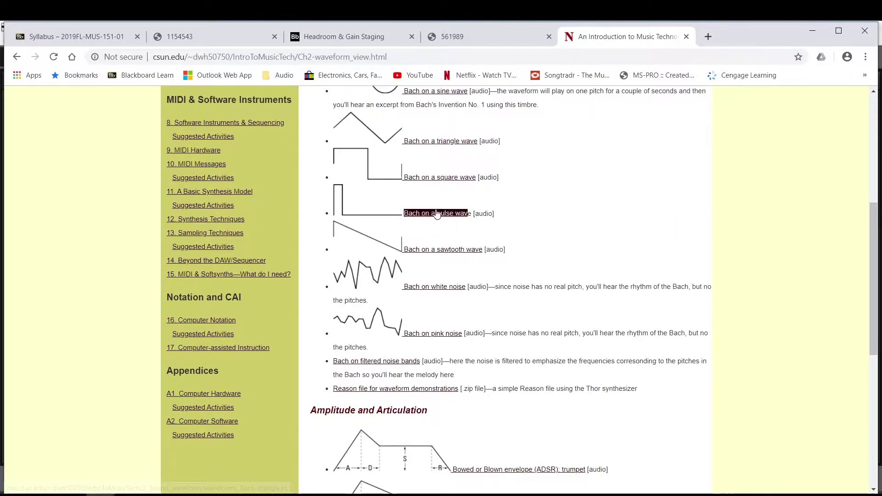
pyautogui.scroll(1, 500, 169)
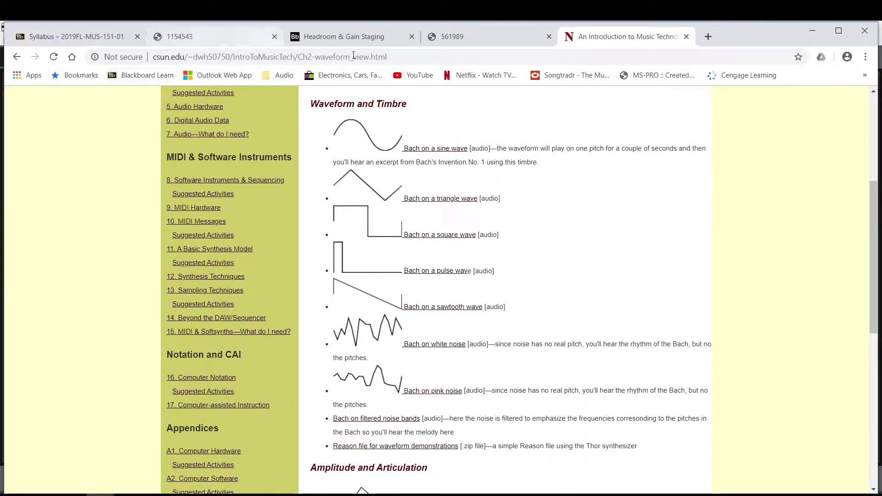
pyautogui.click(814, 32)
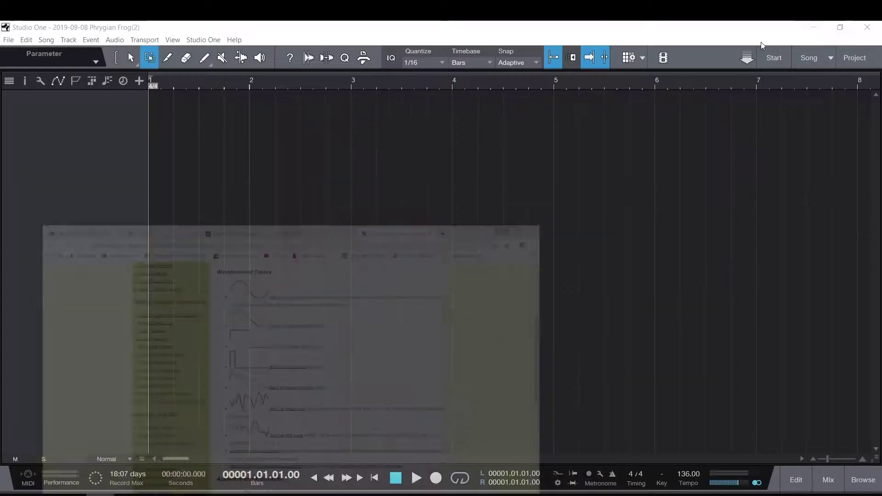
# Import the pink_noise, pulse, sawtooth, sine, square, triangle and white_noise audio files as separate tracks at the song's start
pyautogui.click(864, 491)
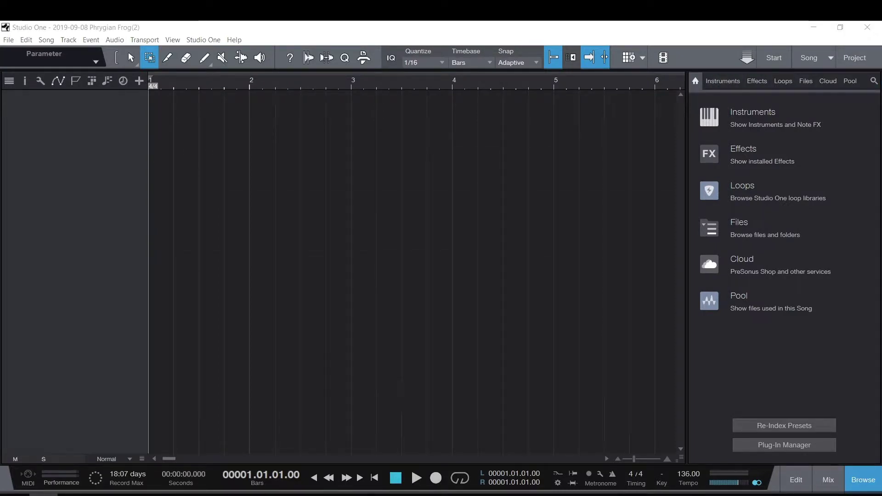
pyautogui.moveTo(208, 137); pyautogui.dragTo(153, 114)
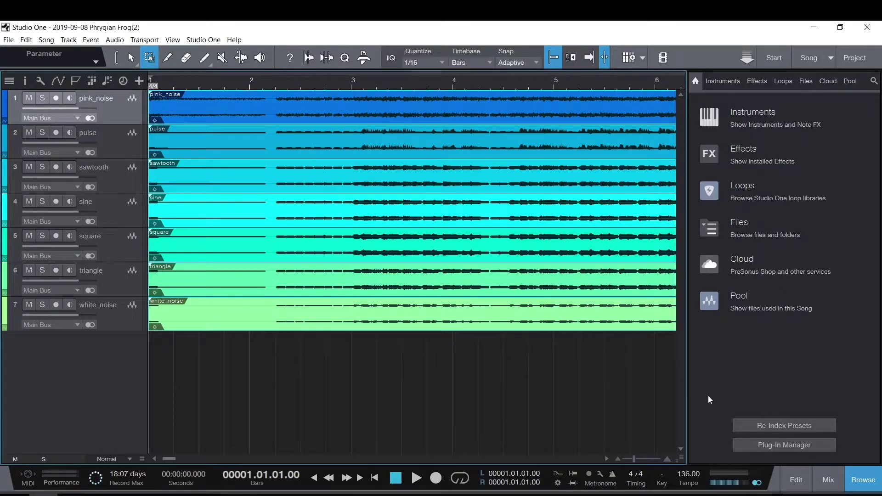
# Look through the browser's file locations and installed instruments, and hide the browser
pyautogui.click(806, 81)
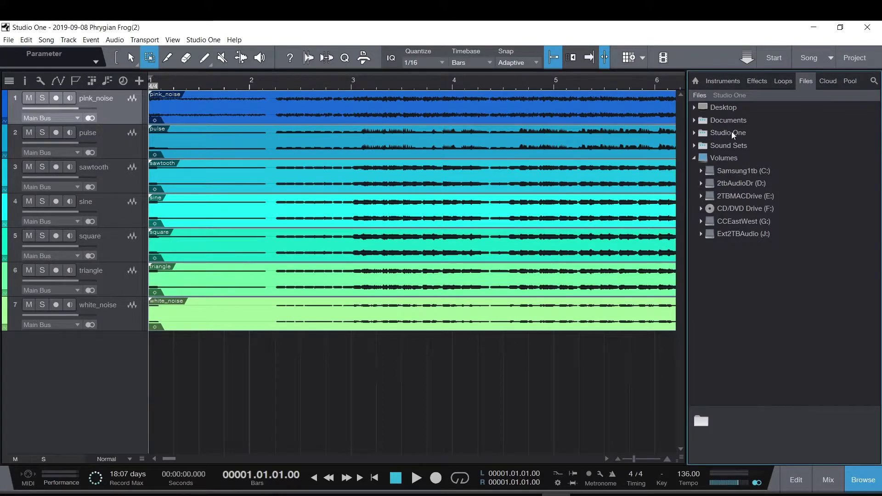
pyautogui.click(694, 160)
pyautogui.click(714, 81)
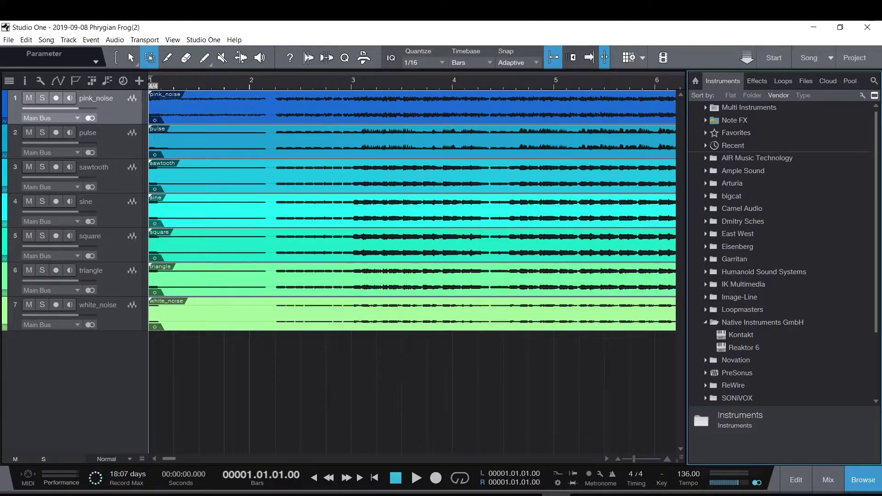
pyautogui.click(863, 481)
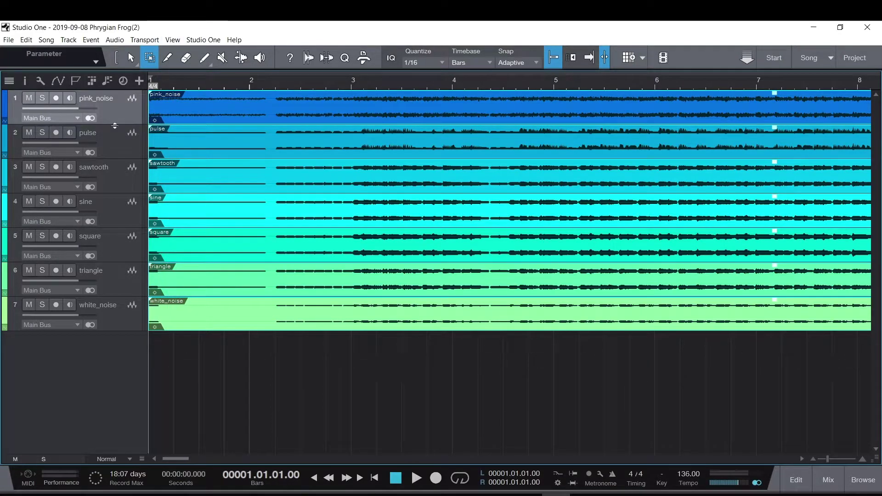
# Enlarge the pink_noise and pulse tracks individually in the arrangement
pyautogui.moveTo(112, 133); pyautogui.dragTo(112, 202)
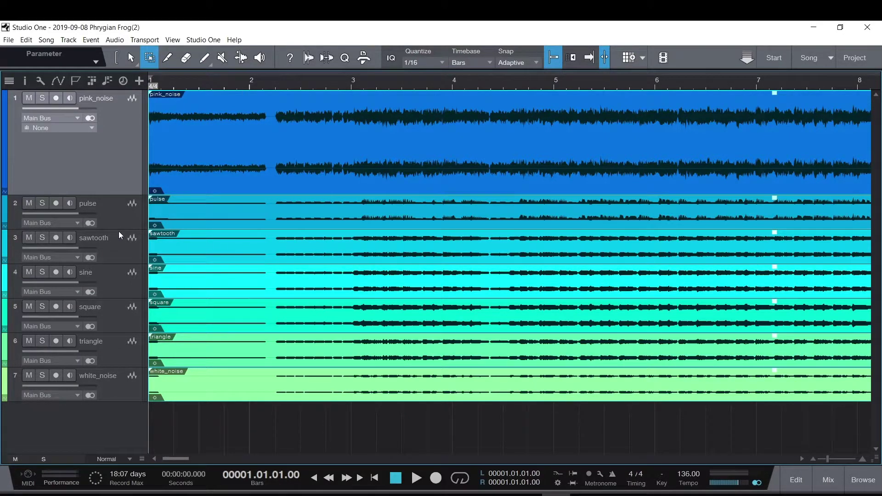
pyautogui.moveTo(119, 231); pyautogui.dragTo(118, 247)
pyautogui.moveTo(114, 194); pyautogui.dragTo(114, 167)
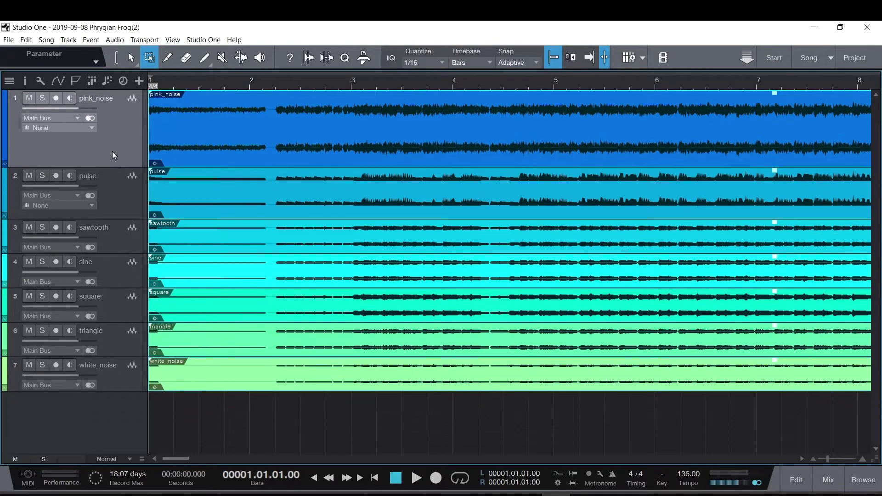
# Set the height of all tracks in the arrangement to Medium
pyautogui.click(127, 456)
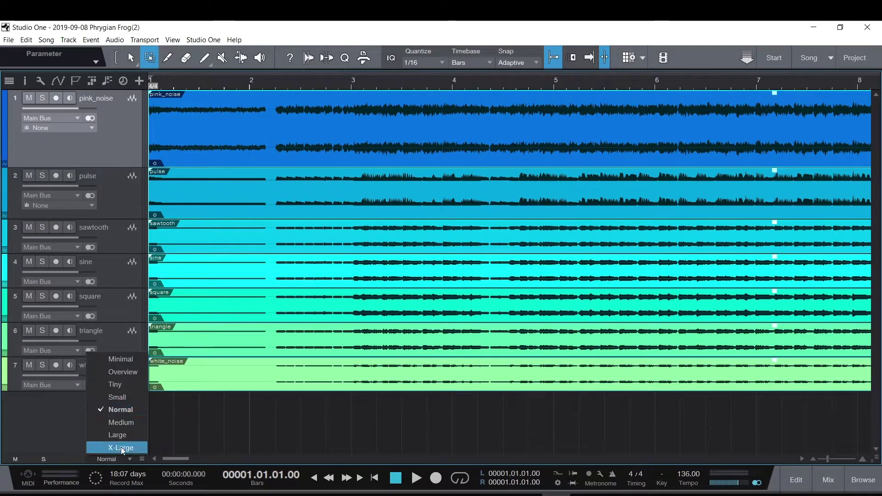
pyautogui.click(120, 421)
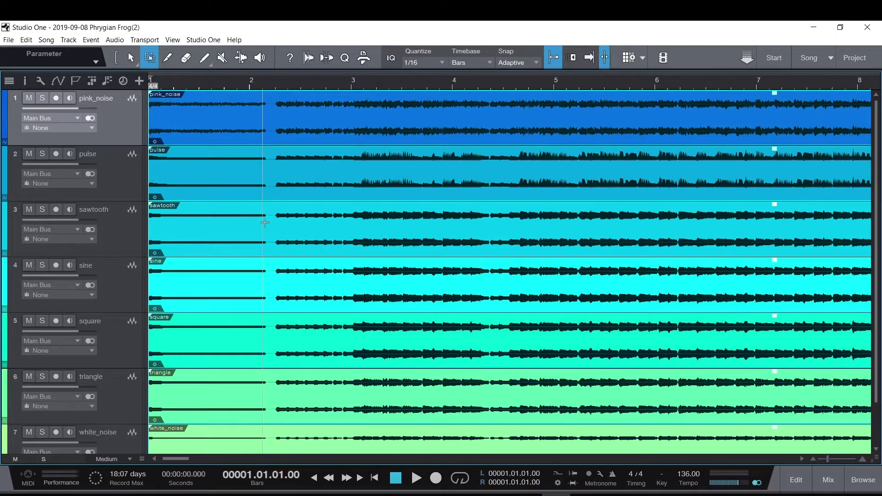
# Mute every track except pink_noise in the mixer and play a short passage of it
pyautogui.click(828, 480)
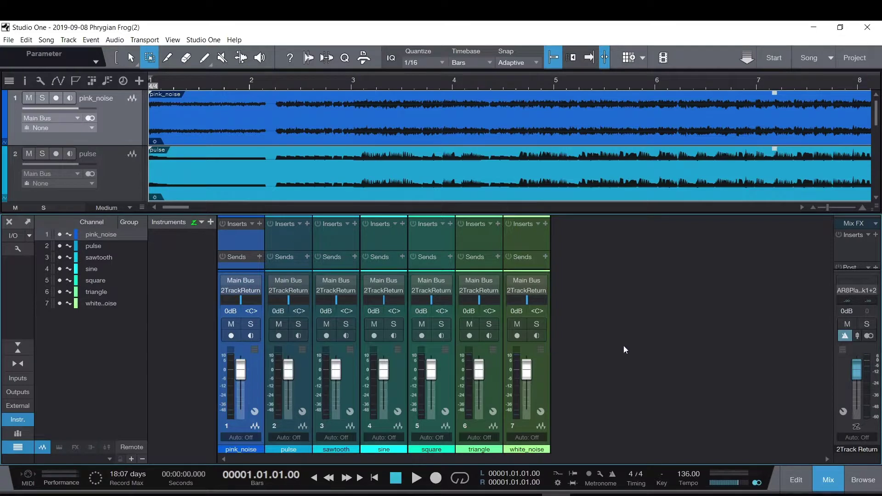
pyautogui.click(279, 325)
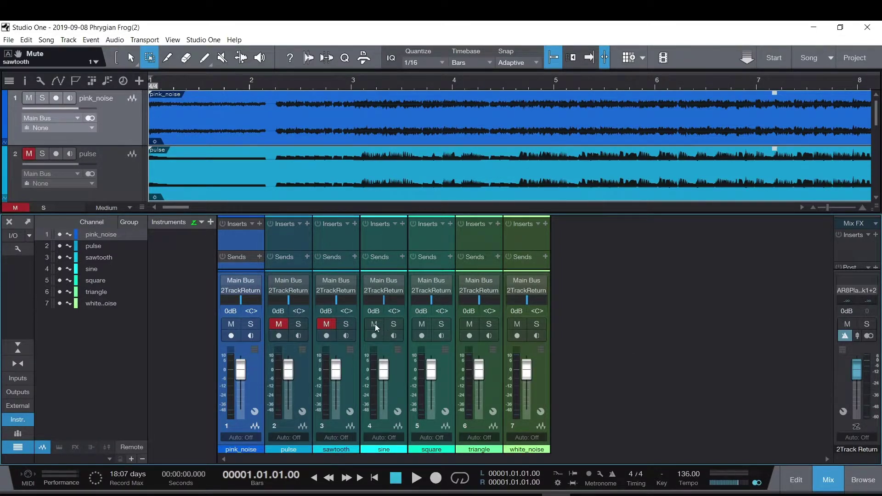
pyautogui.click(518, 327)
pyautogui.click(417, 479)
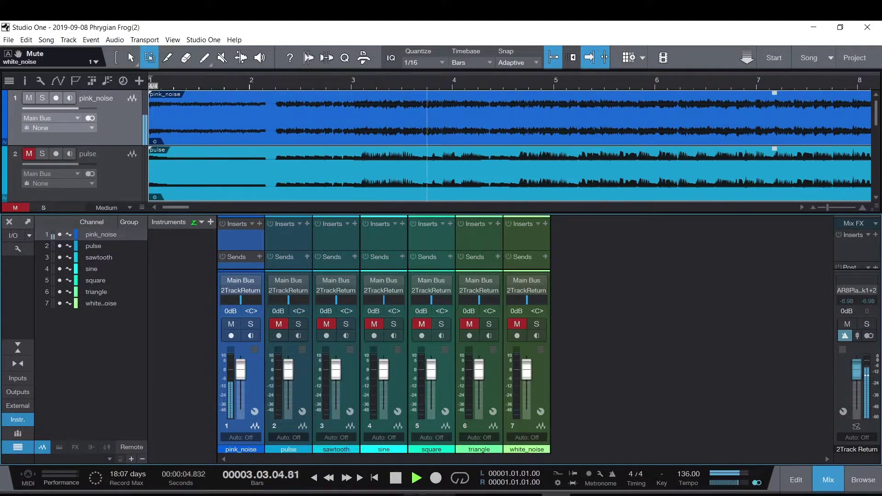
pyautogui.press('space')
# Solo the sine track and start playback of it
pyautogui.scroll(-1, 117, 148)
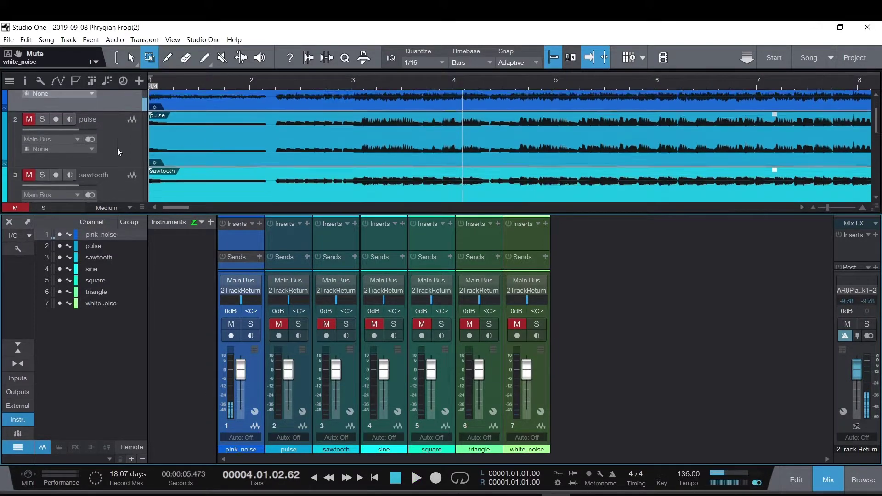
pyautogui.scroll(-4, 127, 142)
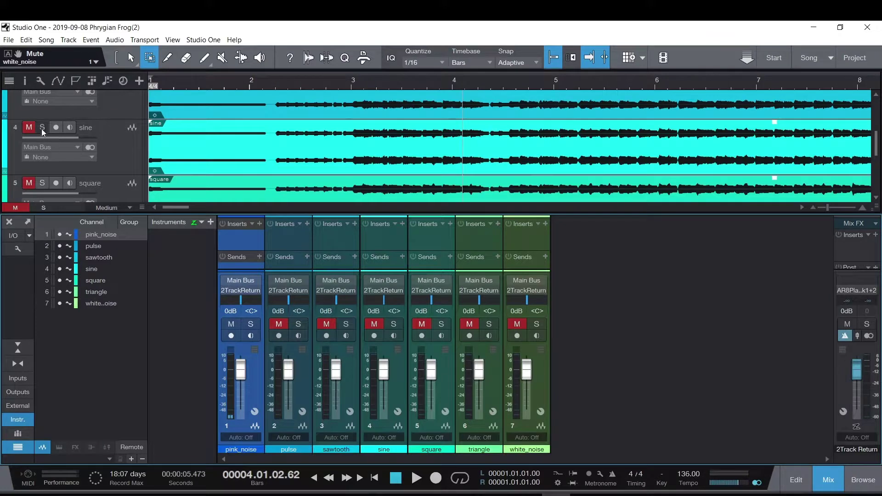
pyautogui.click(42, 128)
pyautogui.scroll(5, 79, 125)
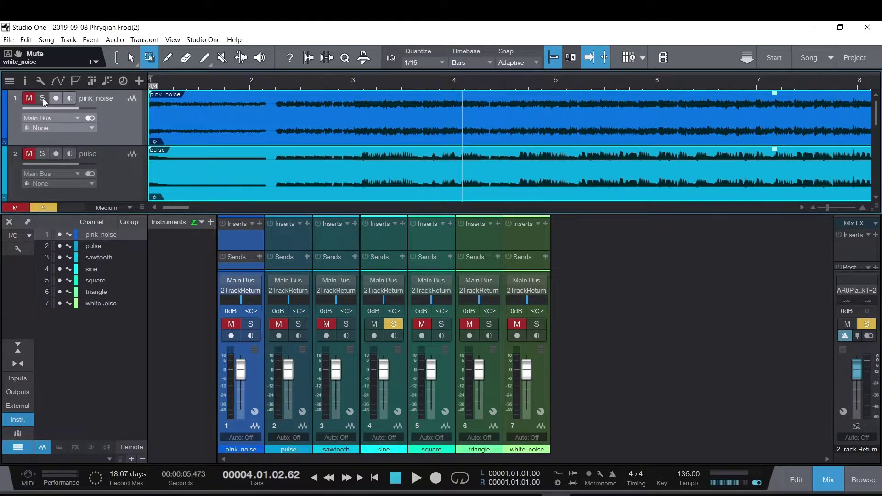
pyautogui.click(395, 478)
pyautogui.click(416, 478)
# Pan the sine track to R2 during playback and stop the playback
pyautogui.moveTo(375, 298); pyautogui.dragTo(376, 296)
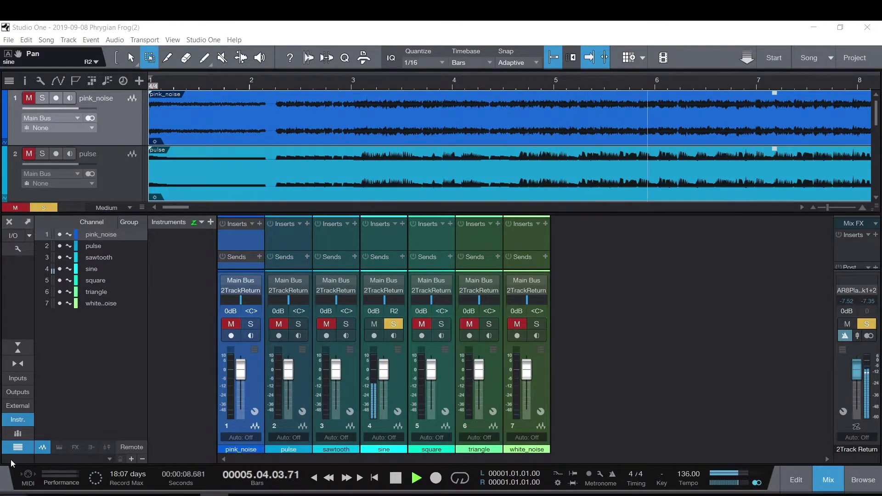
pyautogui.click(466, 492)
pyautogui.press('space')
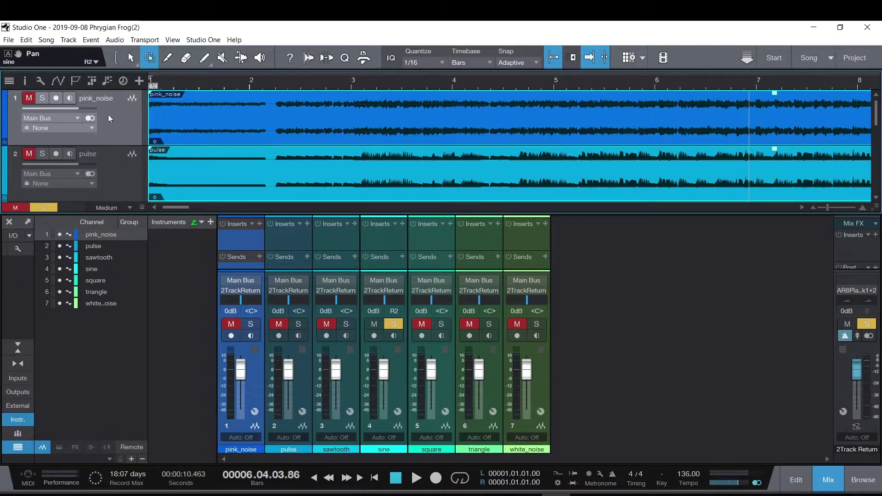
# Play the soloed sine track to its end to examine its channel and output levels, and return to the song's start
pyautogui.scroll(-1, 114, 179)
pyautogui.scroll(-1, 76, 187)
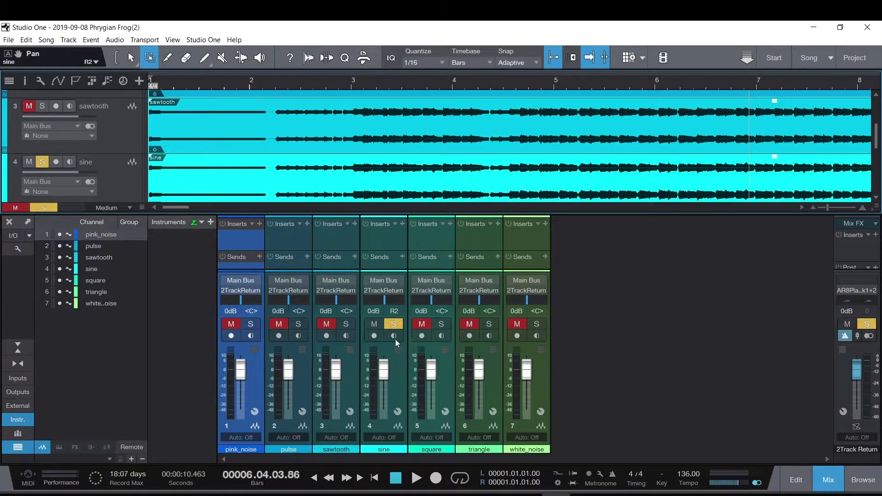
pyautogui.click(418, 480)
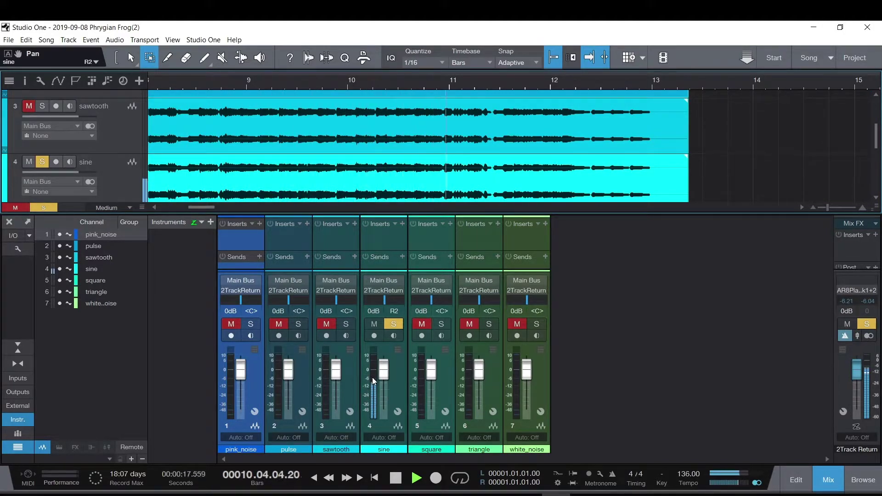
pyautogui.moveTo(373, 381)
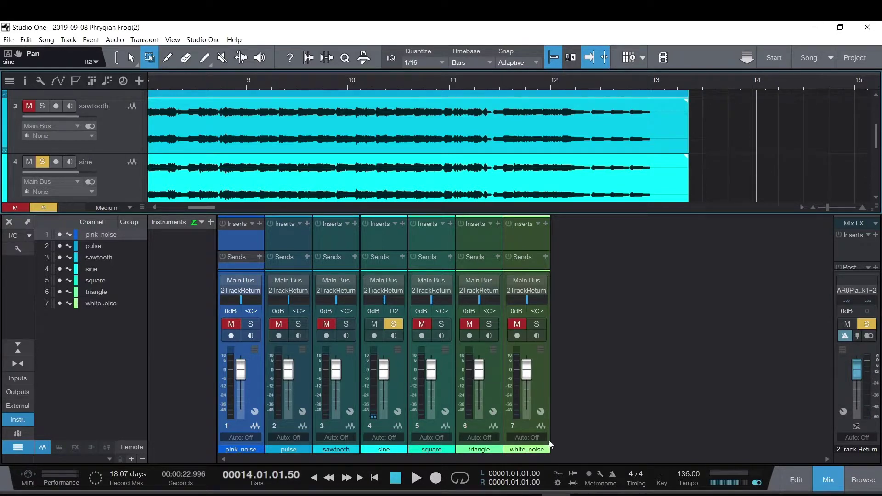
pyautogui.click(374, 478)
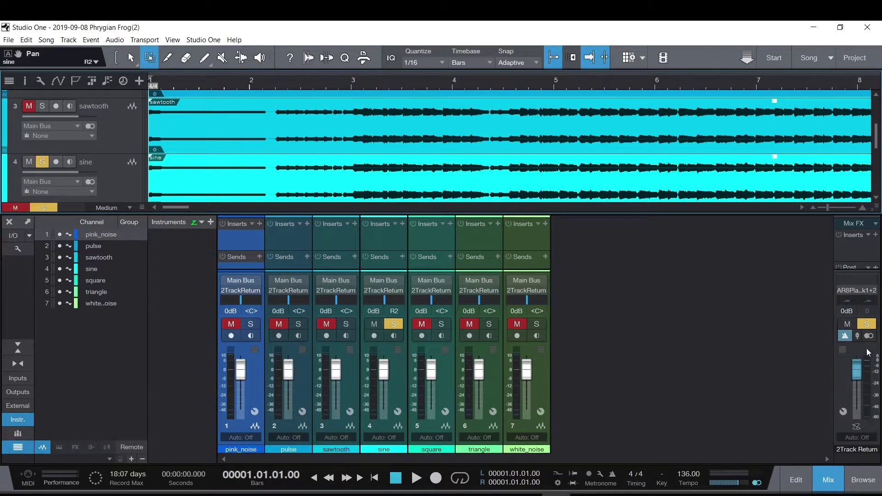
# Try adjusting the 2Track Return fader and reset it to 0 dB
pyautogui.moveTo(855, 376); pyautogui.dragTo(863, 371)
pyautogui.keyDown('alt'); pyautogui.click(858, 368); pyautogui.keyUp('alt')
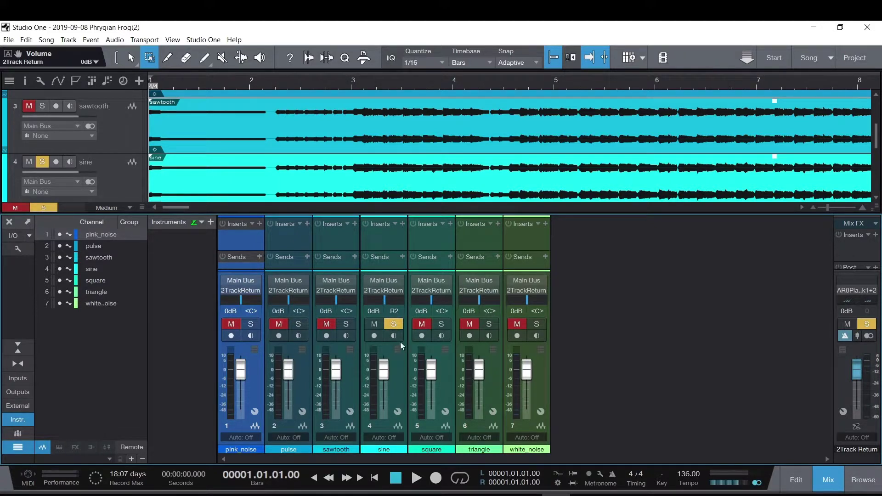
# Solo pink_noise in place of the muted sine track, play a short passage, and pan pink_noise to L14
pyautogui.click(374, 323)
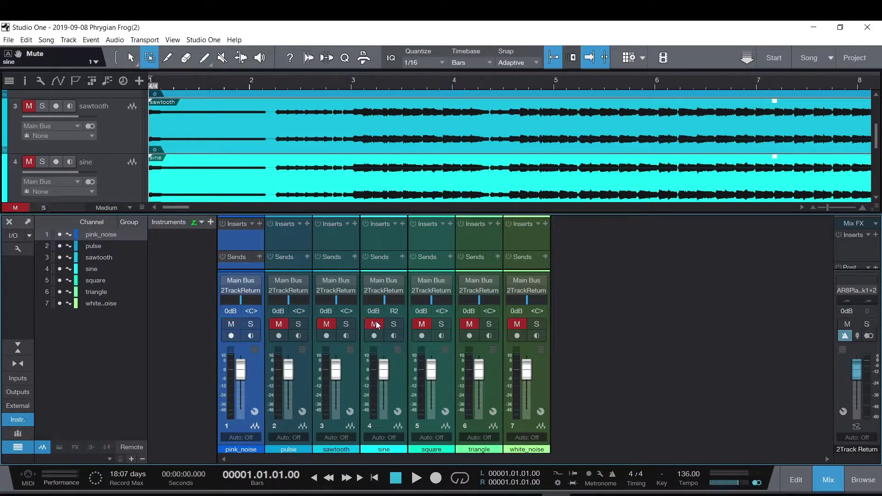
pyautogui.click(250, 324)
pyautogui.press('space')
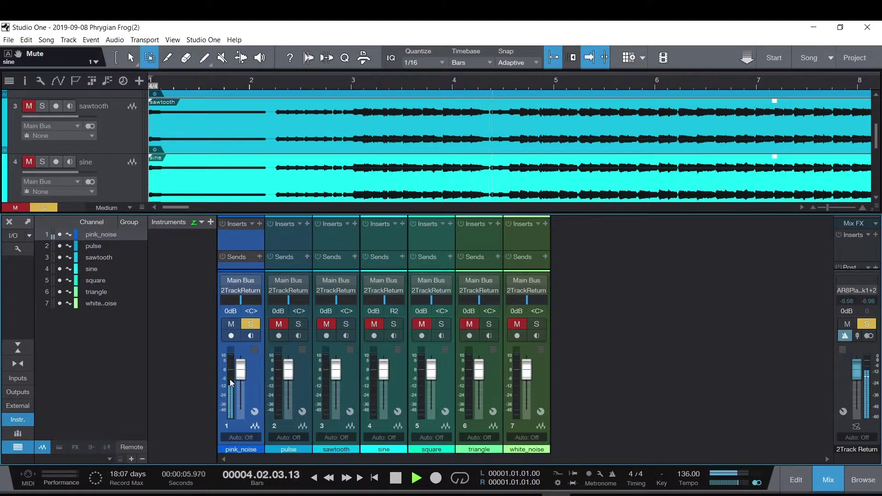
pyautogui.click(394, 477)
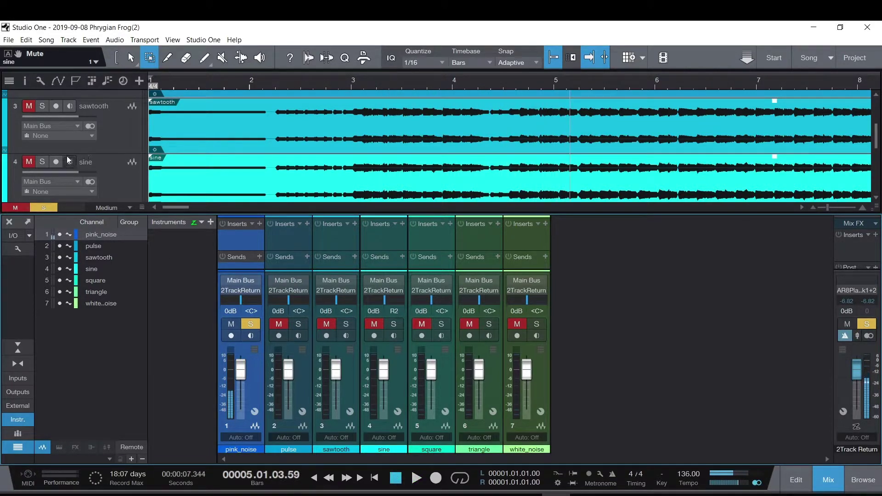
pyautogui.moveTo(240, 299); pyautogui.dragTo(238, 299)
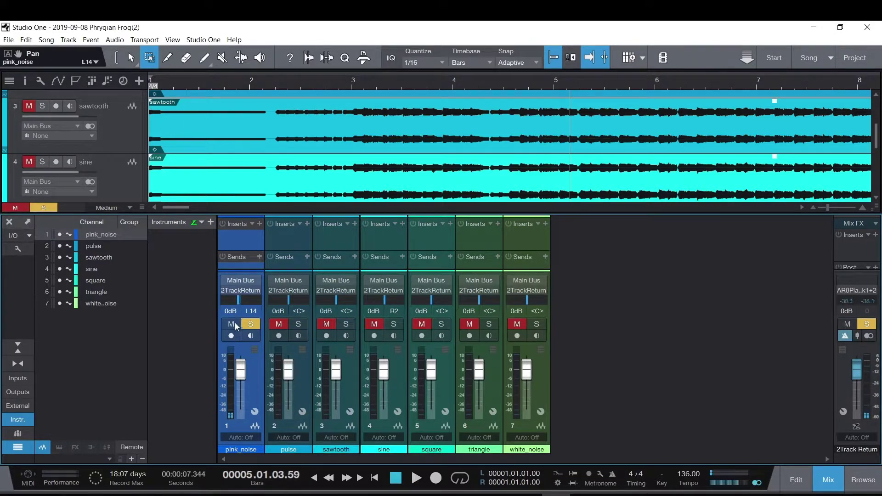
# Solo pulse in place of the muted pink_noise, play it from the song's start, and lower its volume to -3.4 dB before stopping
pyautogui.click(234, 324)
pyautogui.click(298, 324)
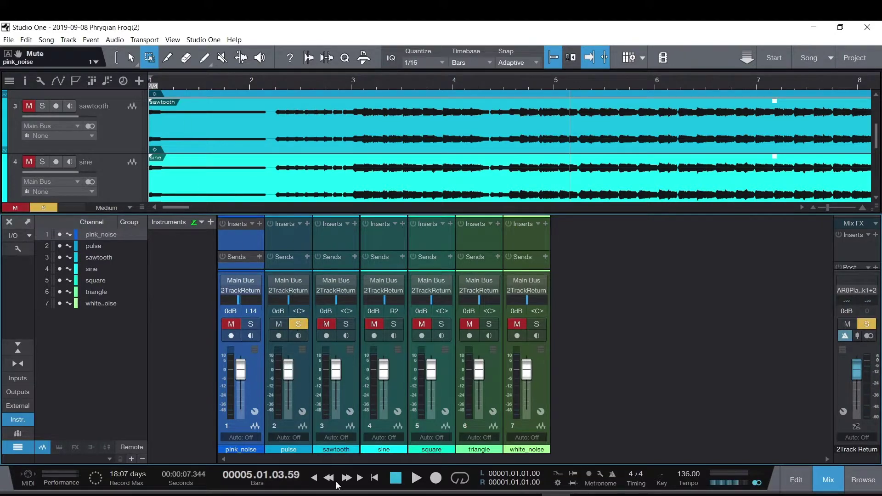
pyautogui.click(374, 477)
pyautogui.click(416, 478)
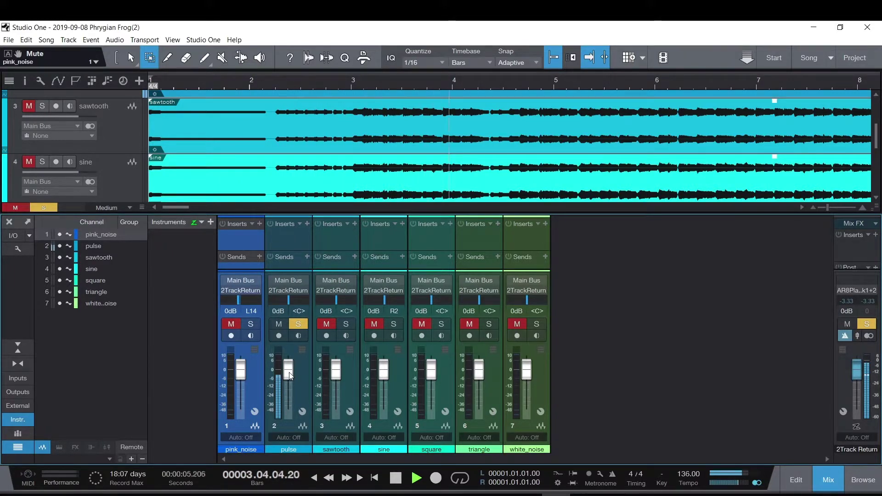
pyautogui.moveTo(289, 373); pyautogui.dragTo(290, 376)
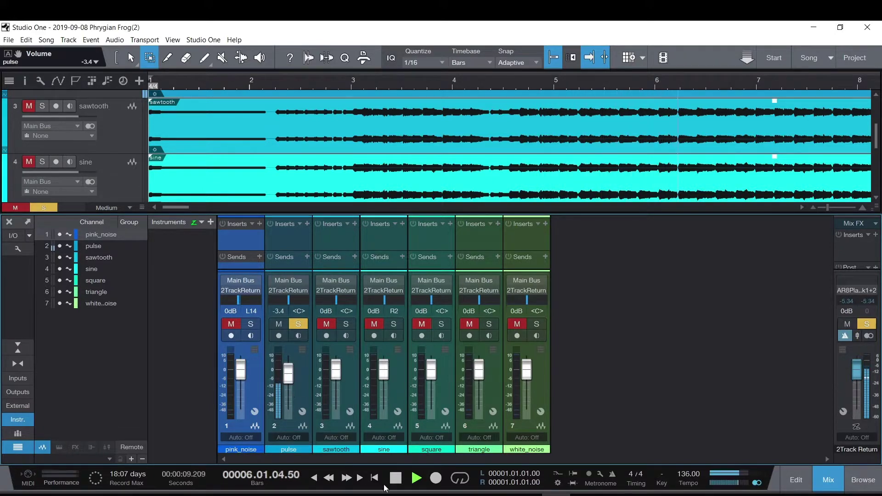
pyautogui.click(395, 477)
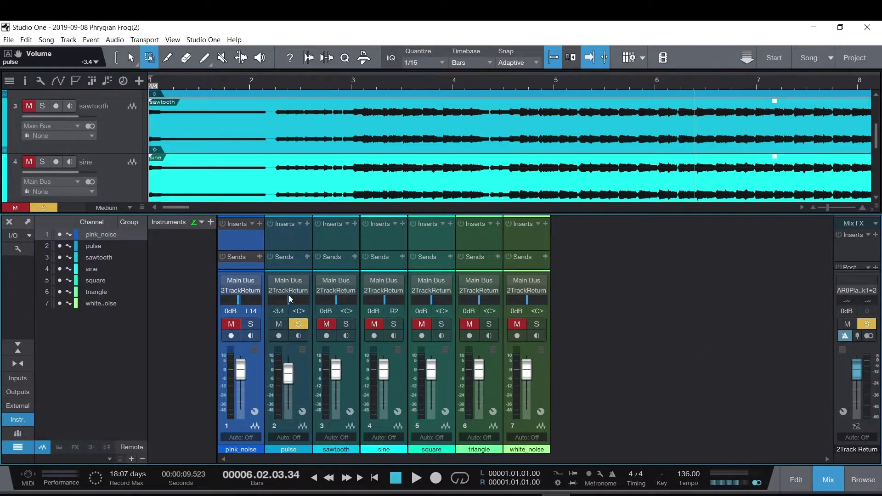
# Select the pulse channel to view its track, and start playback with sawtooth soloed in its place
pyautogui.click(268, 244)
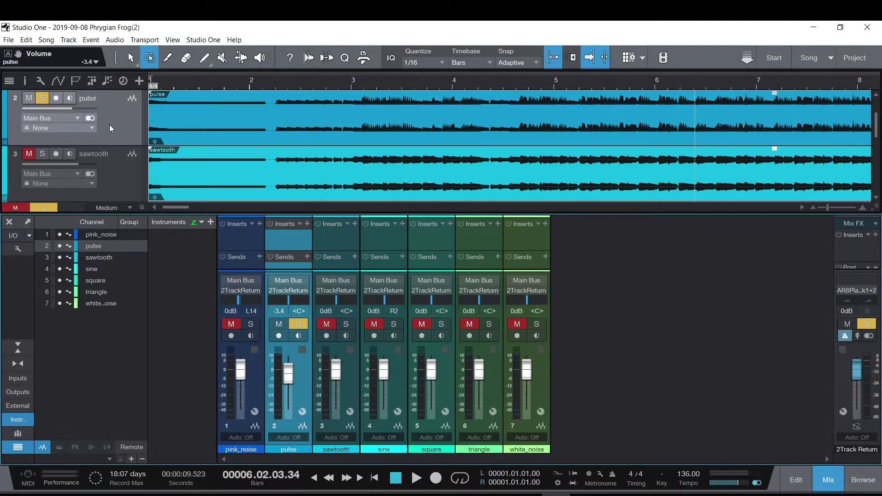
pyautogui.scroll(2, 109, 124)
pyautogui.scroll(-2, 116, 166)
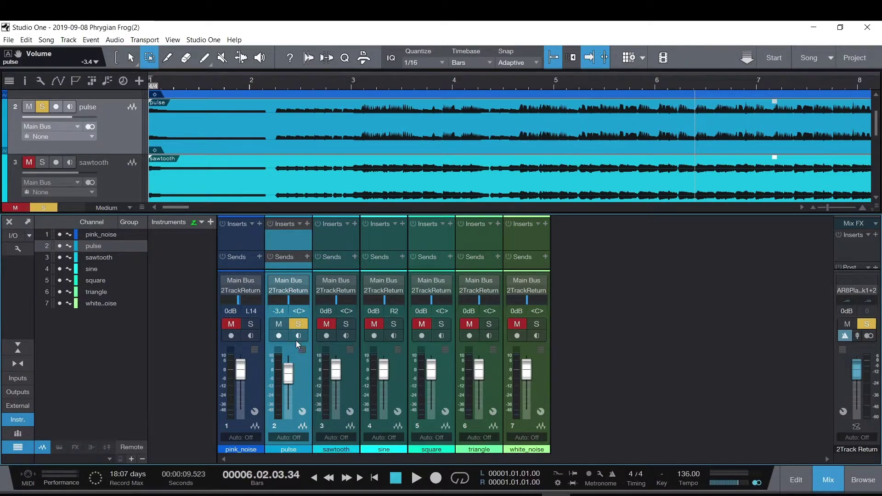
pyautogui.click(279, 324)
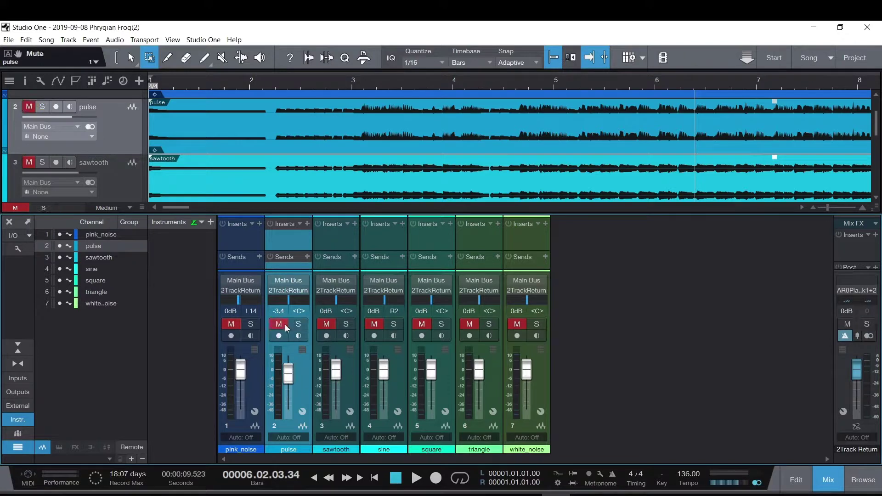
pyautogui.click(345, 325)
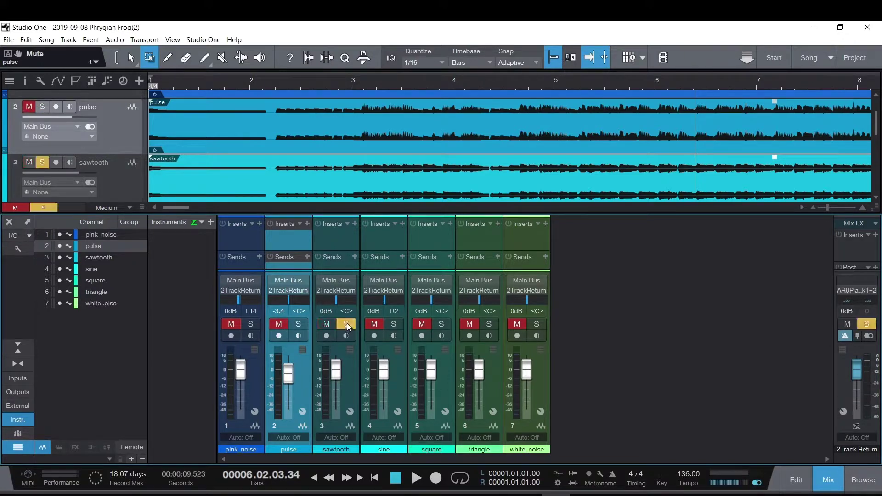
pyautogui.click(416, 478)
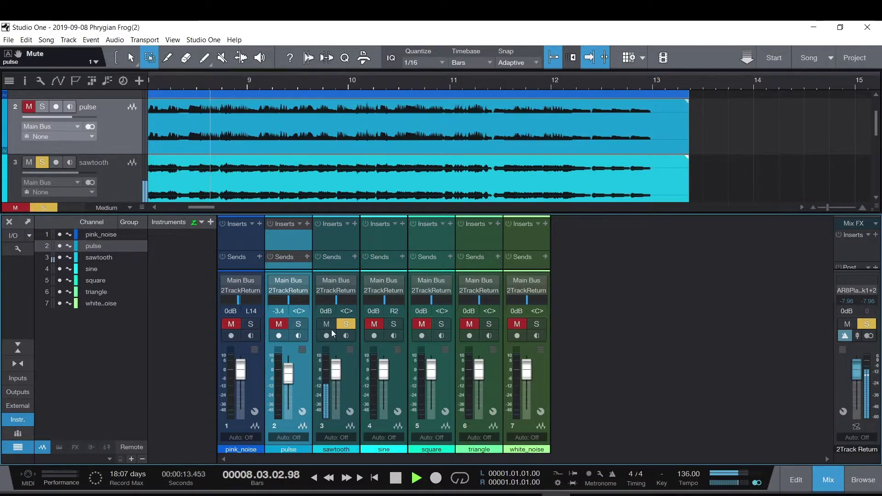
# Switch the solo from sawtooth to sine during playback and restart from the song's beginning
pyautogui.click(346, 324)
pyautogui.click(394, 324)
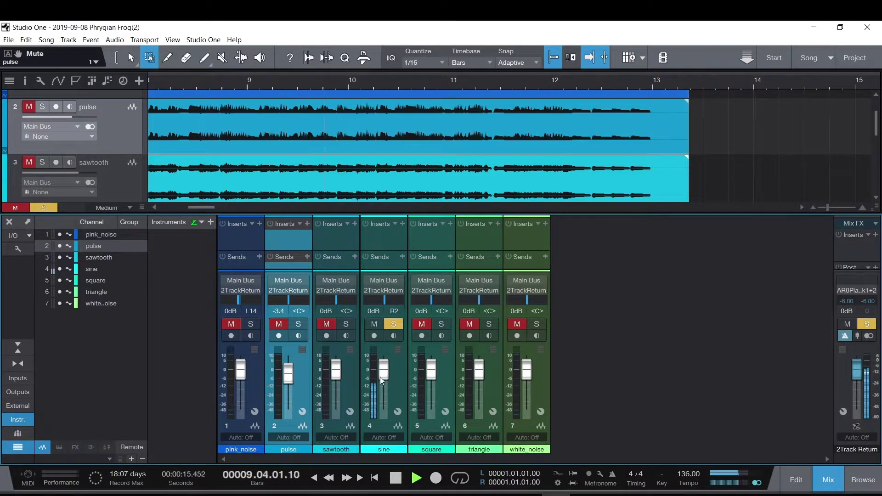
pyautogui.click(377, 480)
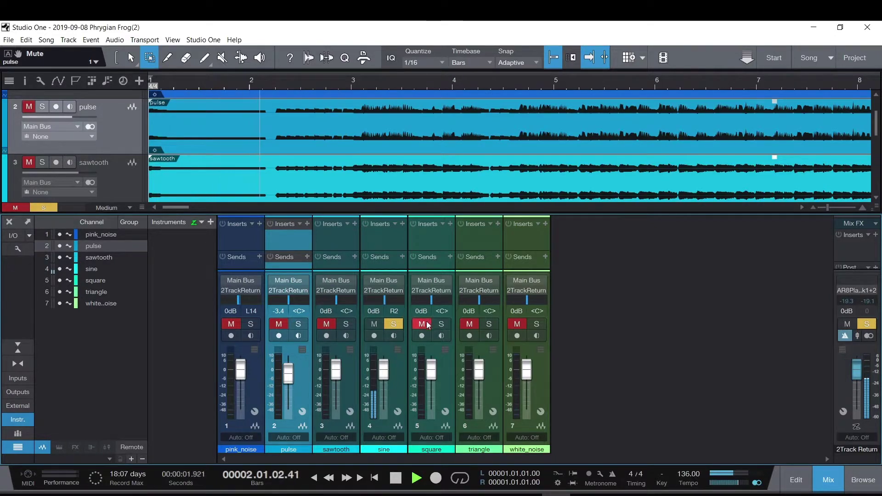
# Switch the solo from sine to square during playback, with the square channel selected, and stop playback
pyautogui.click(394, 324)
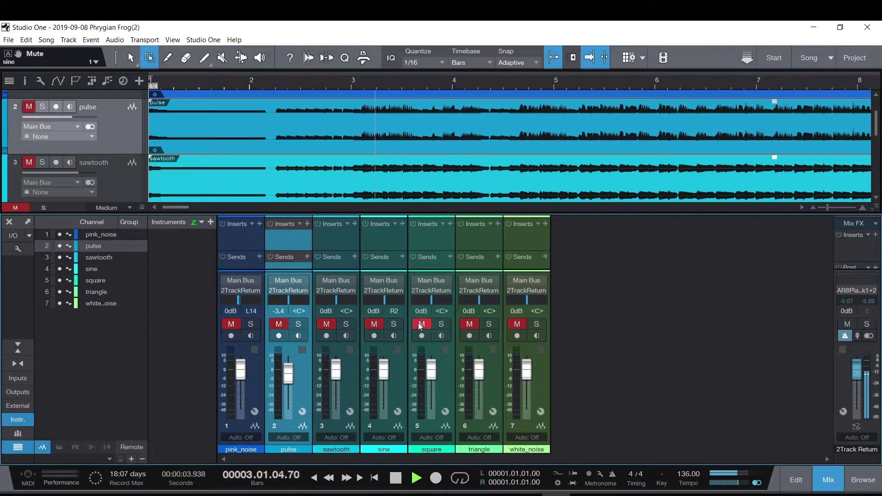
pyautogui.click(441, 324)
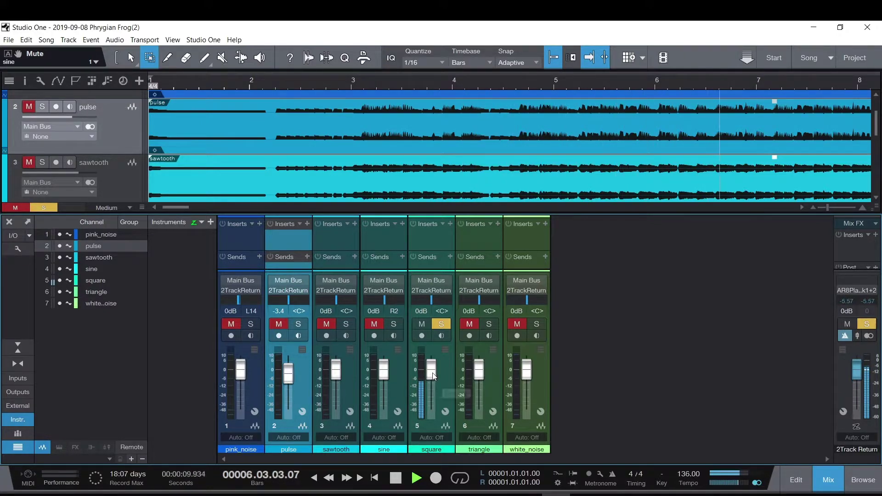
pyautogui.click(435, 244)
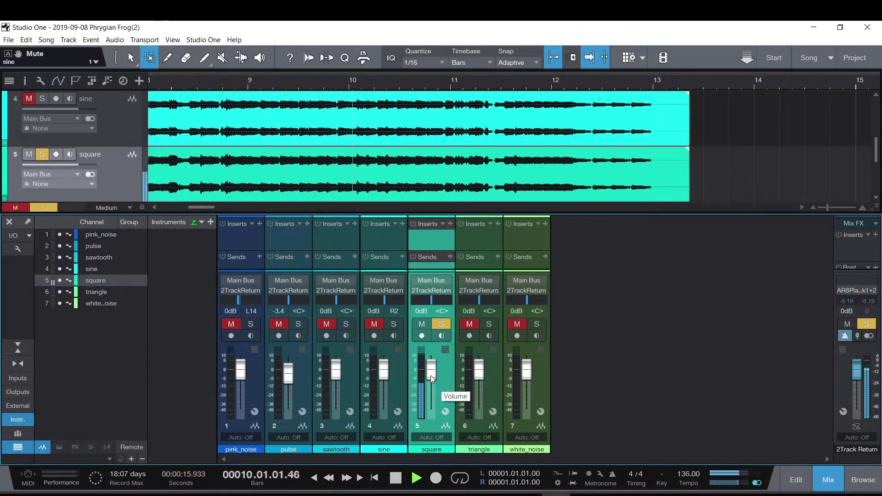
pyautogui.click(396, 476)
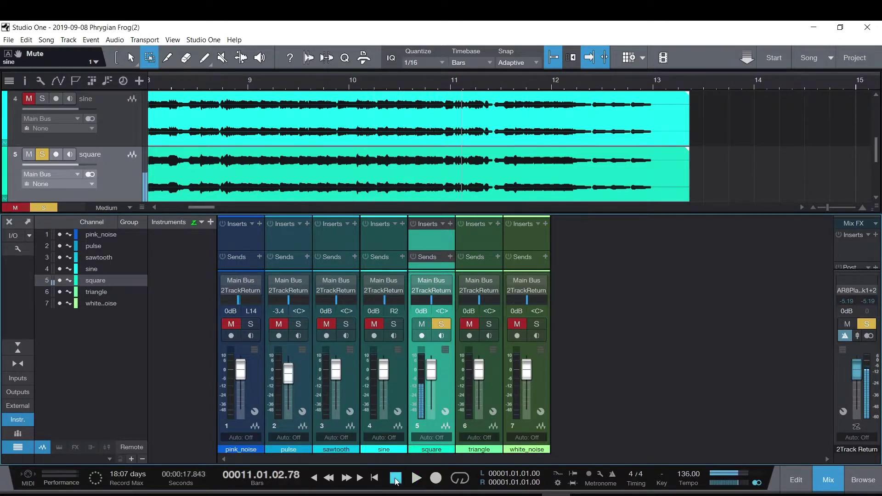
# Solo triangle in place of the muted square, play it from the song's start, and stop and return to the beginning
pyautogui.click(469, 324)
pyautogui.click(490, 324)
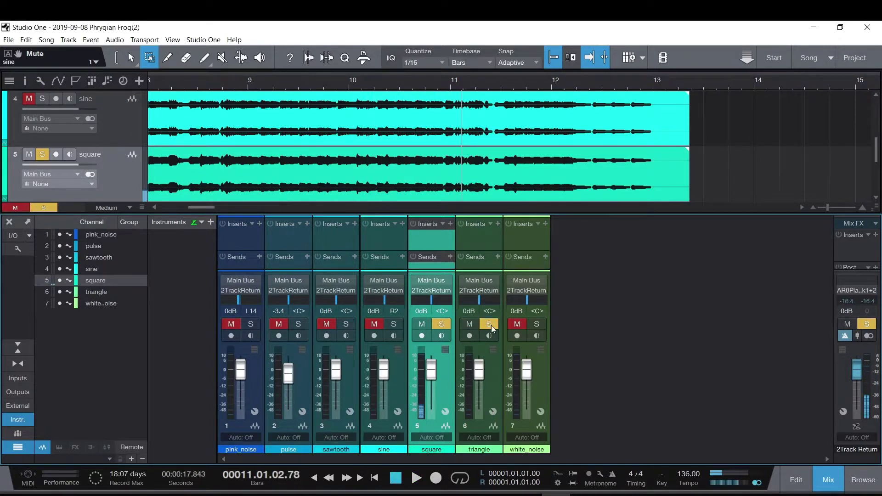
pyautogui.click(441, 323)
pyautogui.click(422, 324)
pyautogui.click(372, 481)
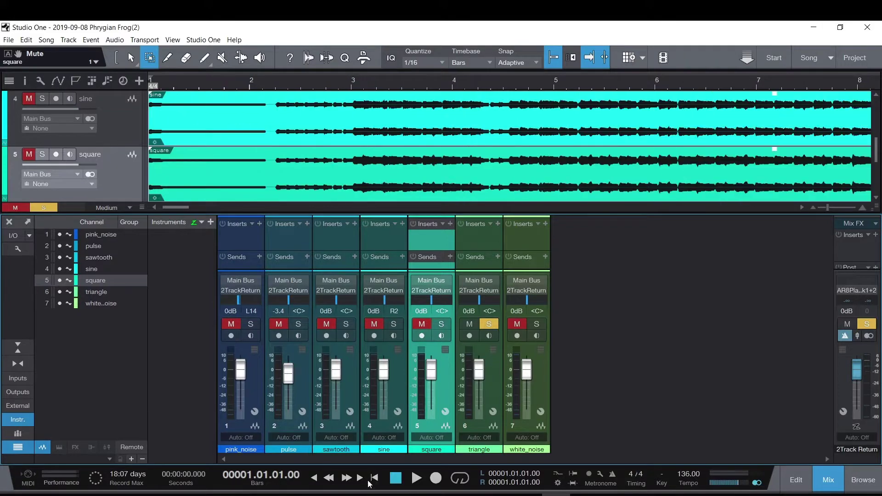
pyautogui.press('space')
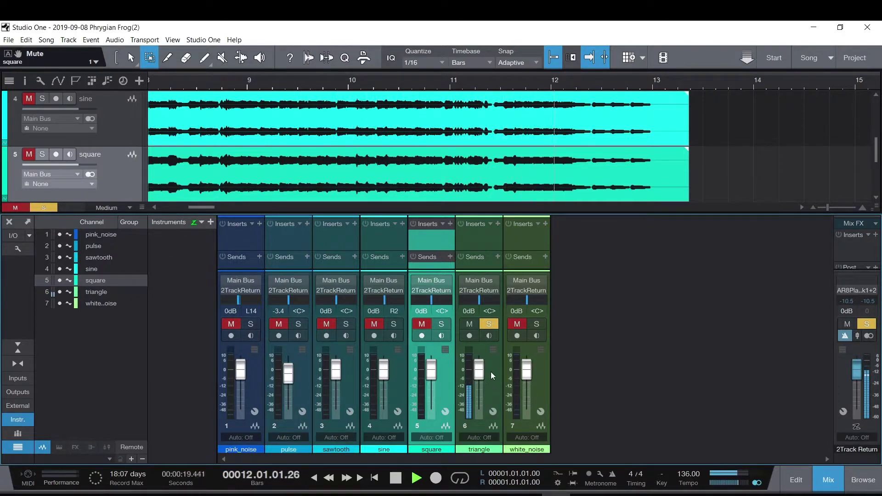
pyautogui.click(395, 479)
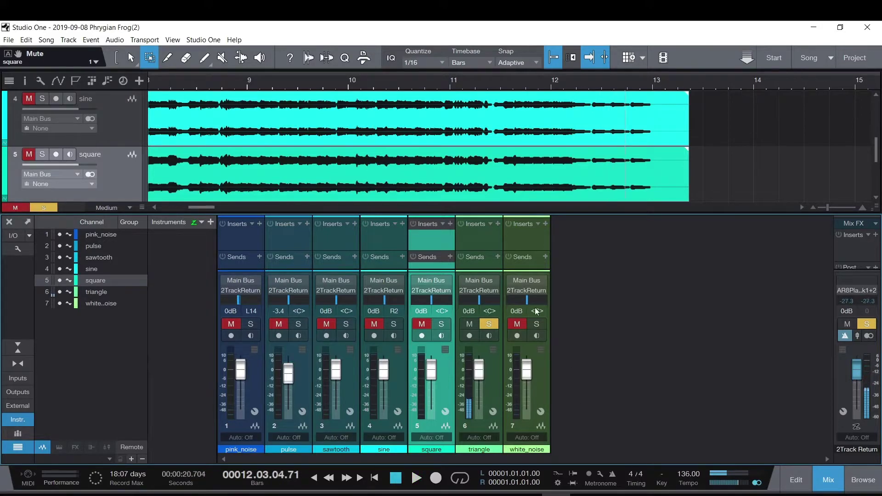
pyautogui.click(396, 479)
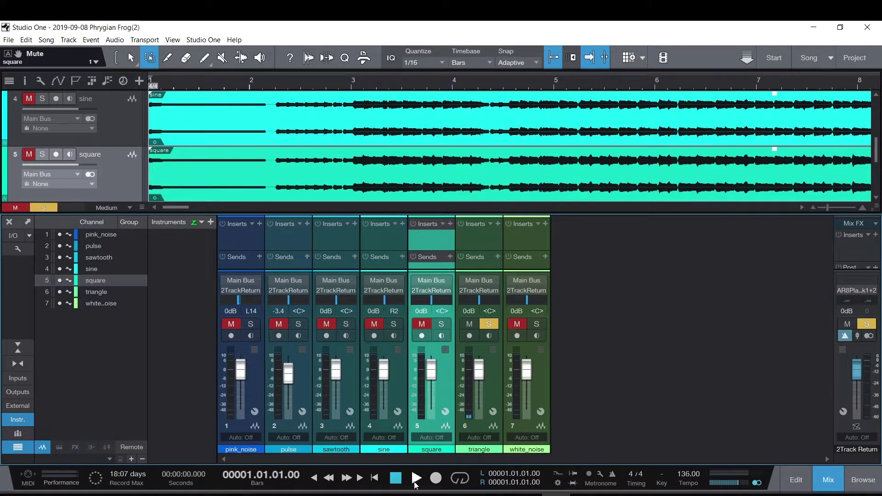
# Play white_noise soloed in place of triangle, raise its fader to +4.3 dB, and stop playback
pyautogui.click(416, 479)
pyautogui.click(536, 324)
pyautogui.click(488, 324)
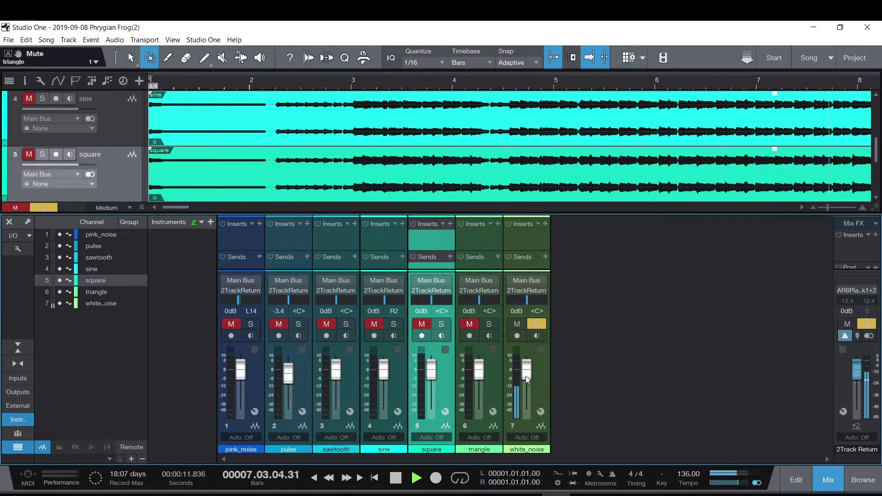
pyautogui.moveTo(524, 377); pyautogui.dragTo(526, 371)
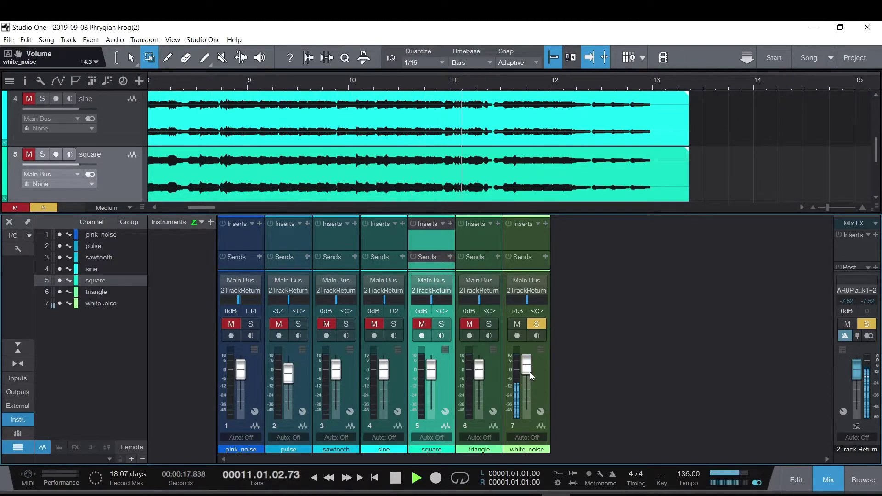
pyautogui.press('space')
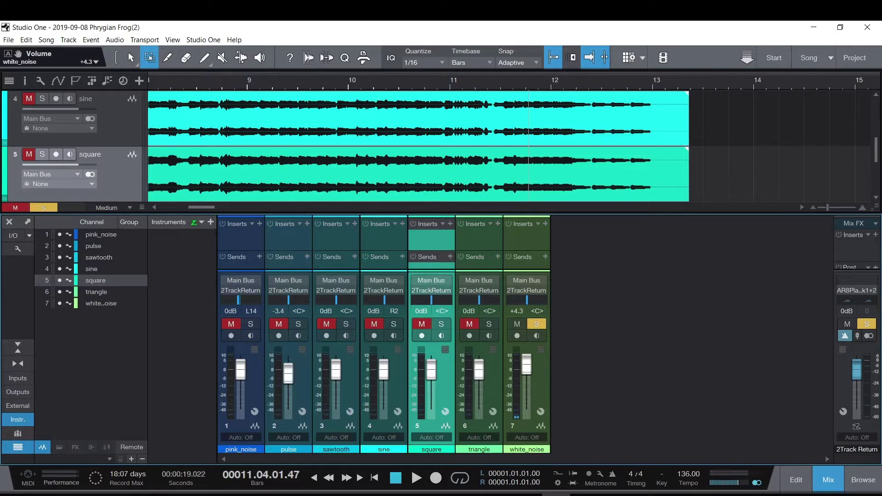
# Show the input controls on the mixer channels and enlarge the mixer vertically
pyautogui.click(14, 236)
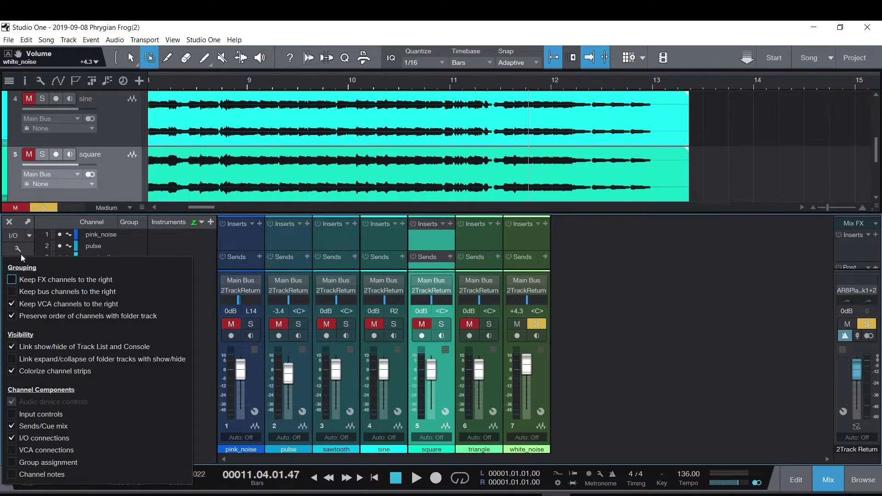
pyautogui.click(12, 415)
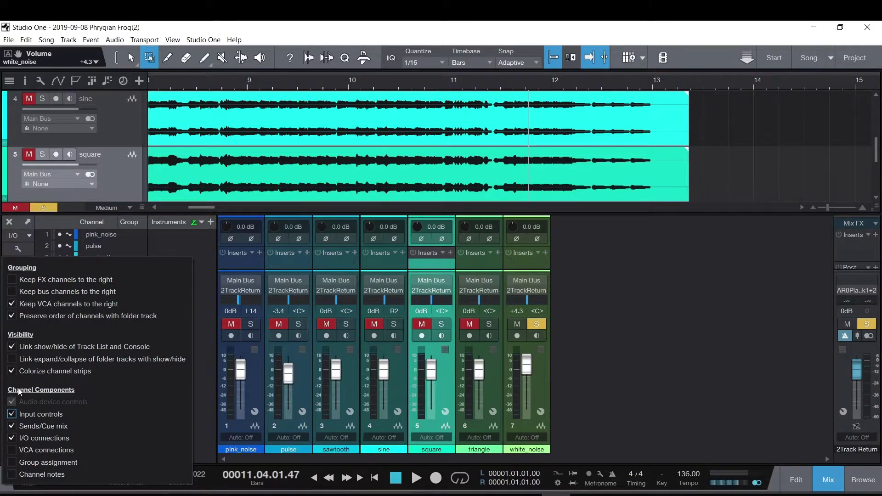
pyautogui.click(553, 340)
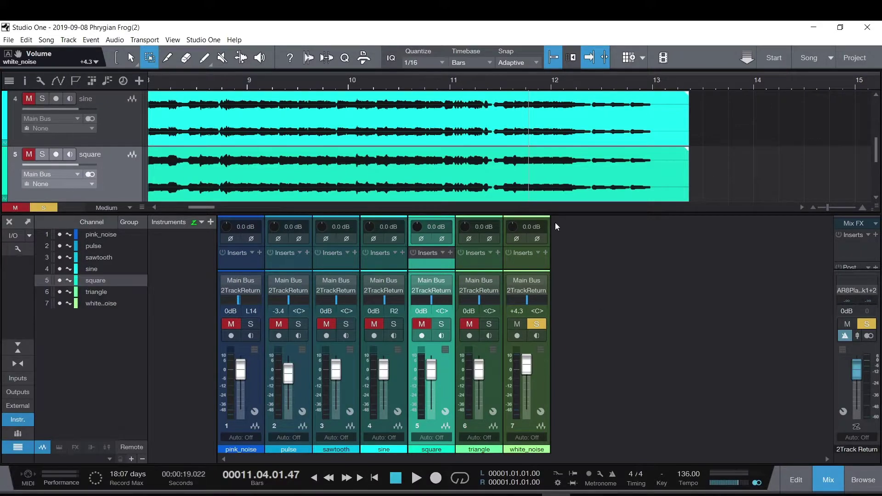
pyautogui.click(532, 227)
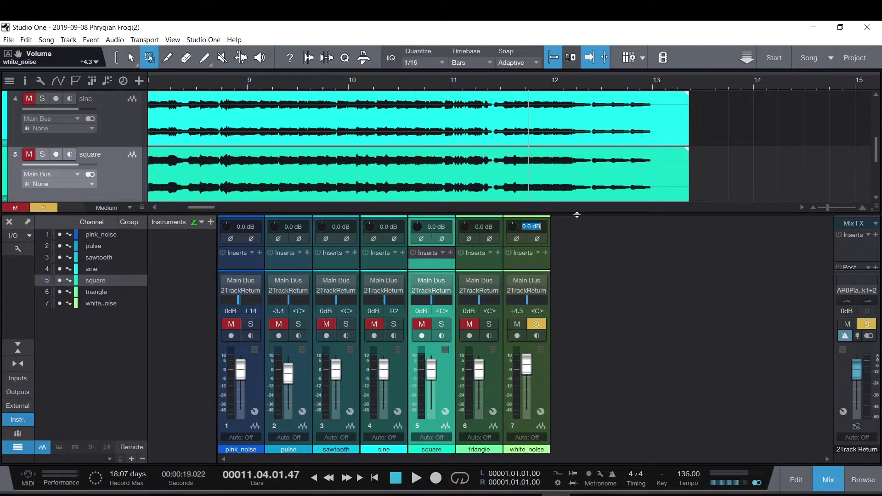
pyautogui.moveTo(577, 215); pyautogui.dragTo(582, 175)
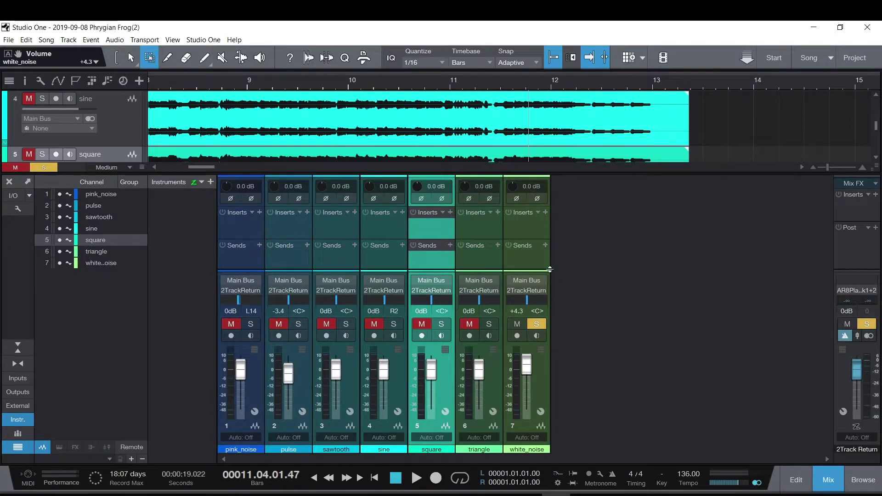
# Reset the white_noise fader to 0 dB and set its input gain to +4.3 dB
pyautogui.keyDown('ctrl'); pyautogui.click(517, 312); pyautogui.keyUp('ctrl')
pyautogui.click(528, 187)
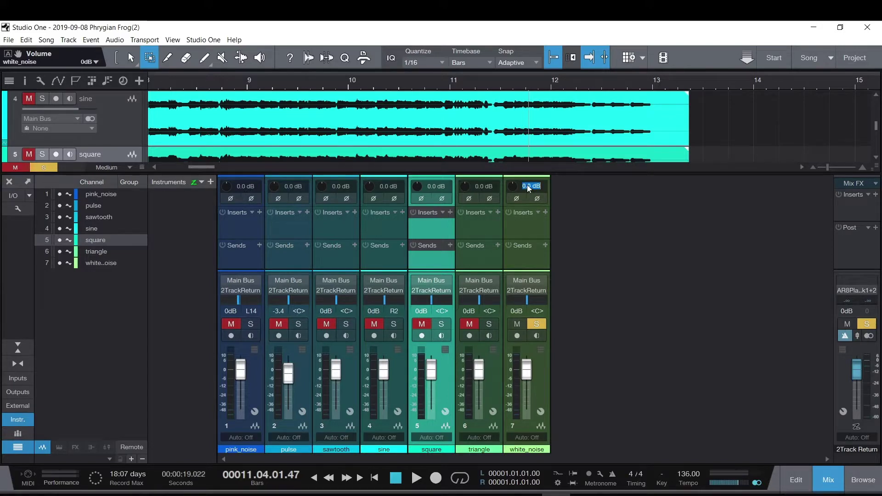
pyautogui.write('4.3')
pyautogui.press('Return')
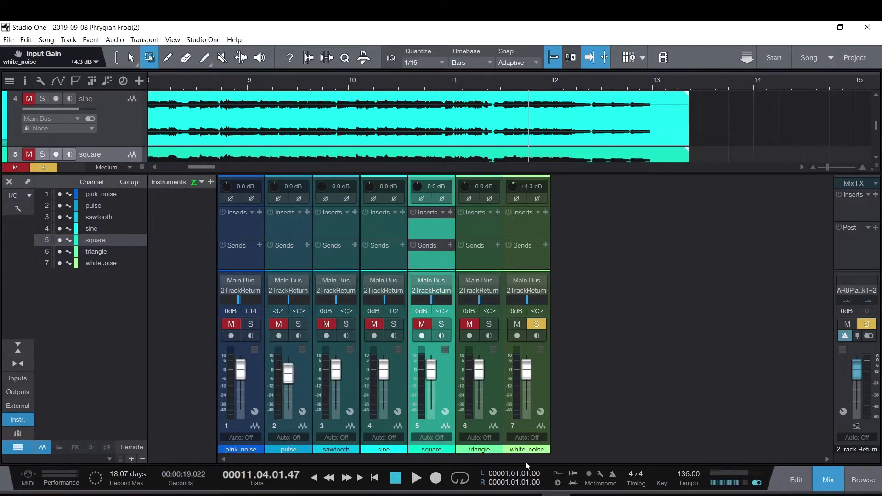
# Play the soloed white_noise track briefly, stop playback, and hide the mixer
pyautogui.click(416, 478)
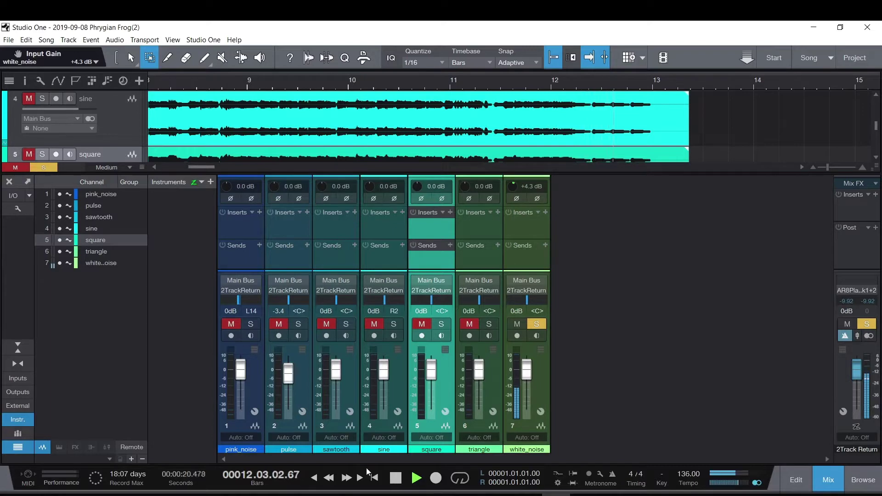
pyautogui.click(395, 478)
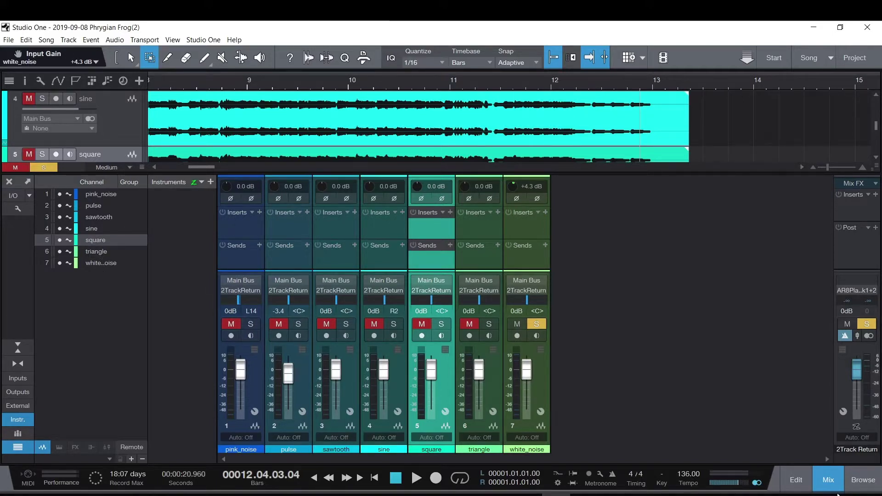
pyautogui.click(836, 477)
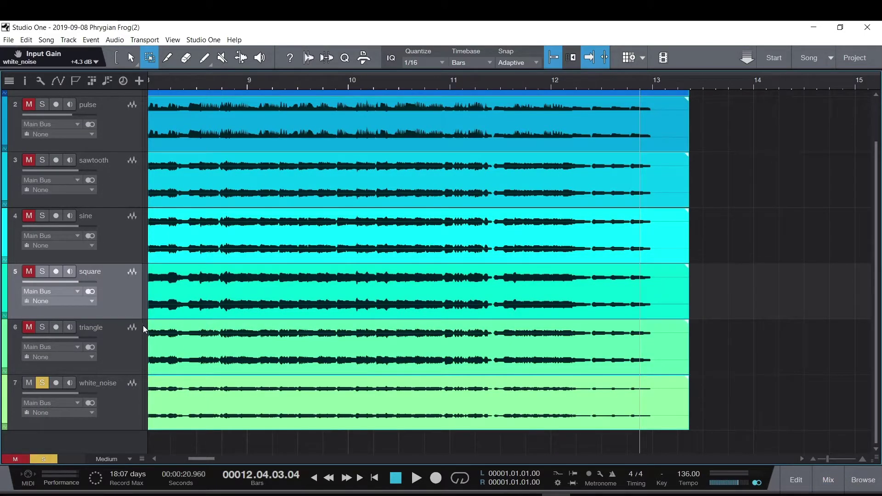
# Roughly double the height of the pink_noise track and show its audio in the editor
pyautogui.scroll(2, 145, 321)
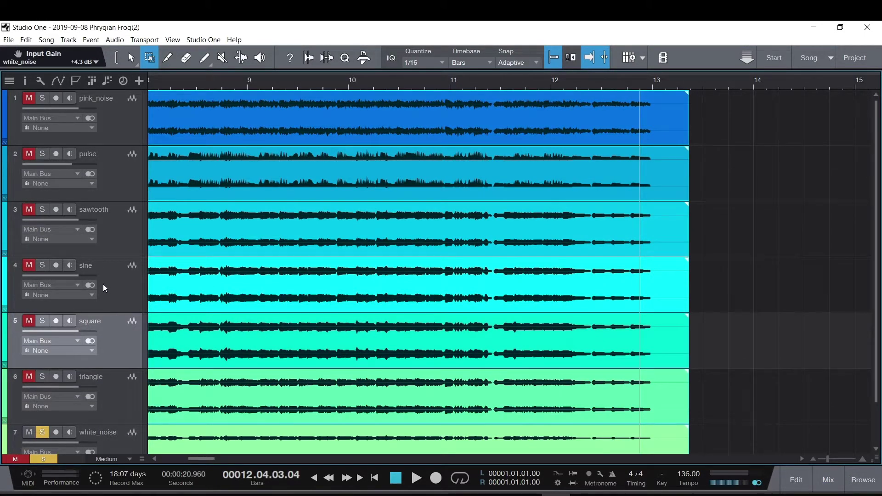
pyautogui.moveTo(119, 146); pyautogui.dragTo(119, 214)
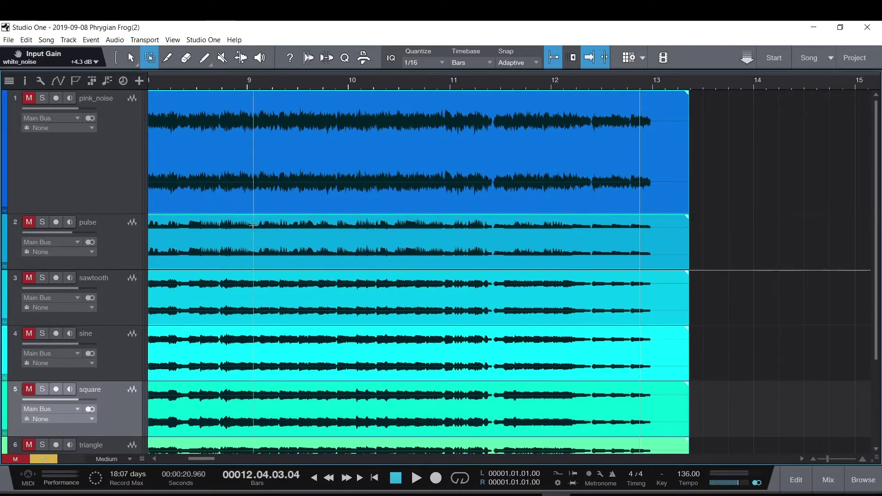
pyautogui.click(811, 482)
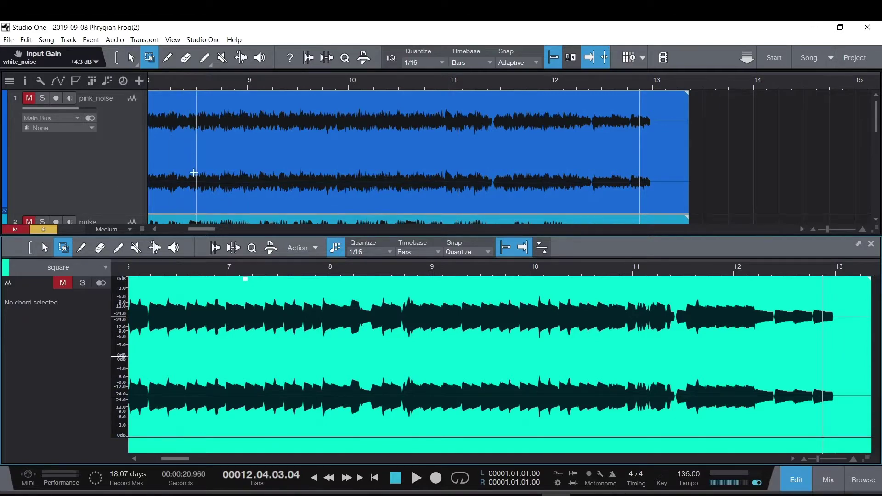
pyautogui.click(200, 193)
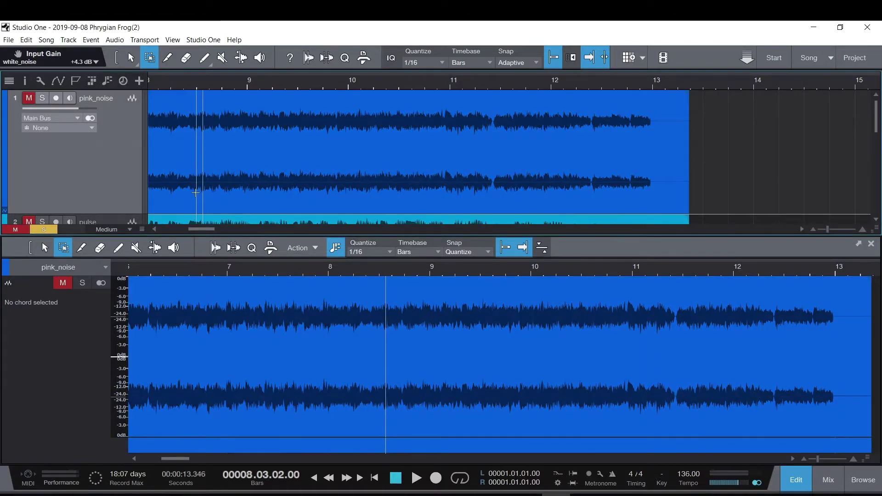
# Examine the pink_noise waveform up close in the editor around bar 8, beat 3
pyautogui.click(97, 270)
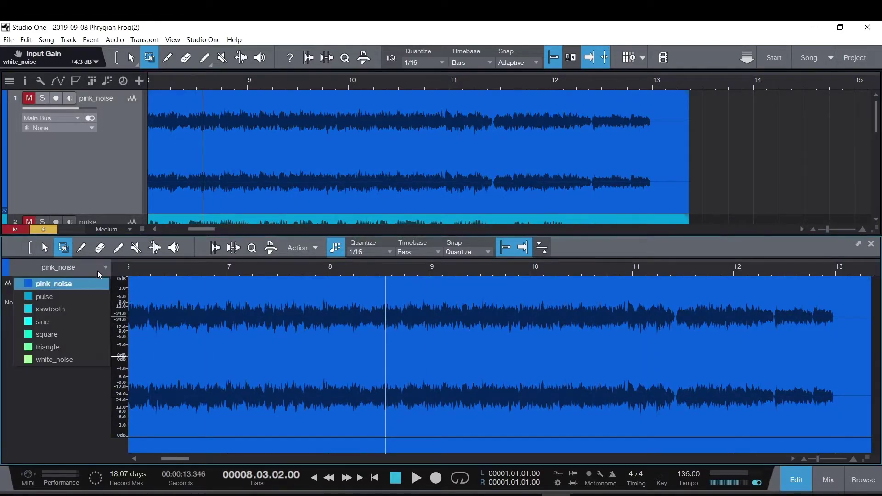
pyautogui.click(66, 393)
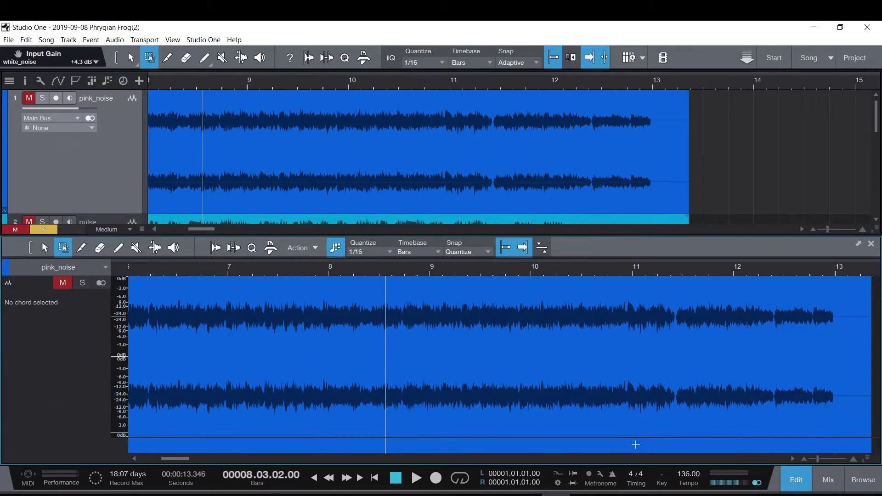
pyautogui.click(851, 459)
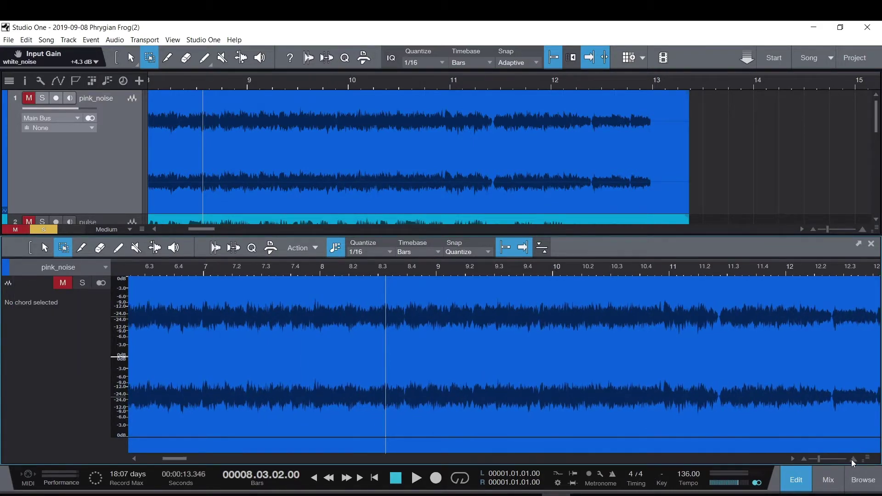
pyautogui.click(852, 459)
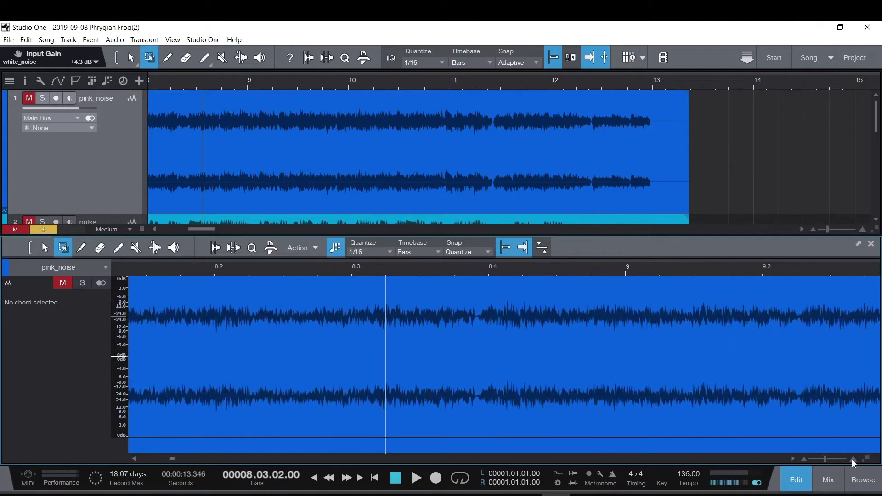
pyautogui.click(852, 459)
pyautogui.click(852, 459)
pyautogui.click(852, 460)
pyautogui.click(851, 460)
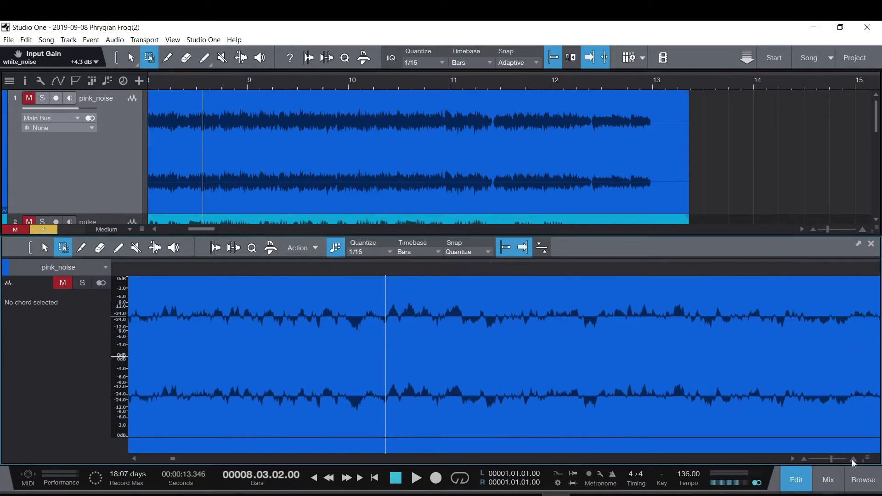
pyautogui.click(852, 460)
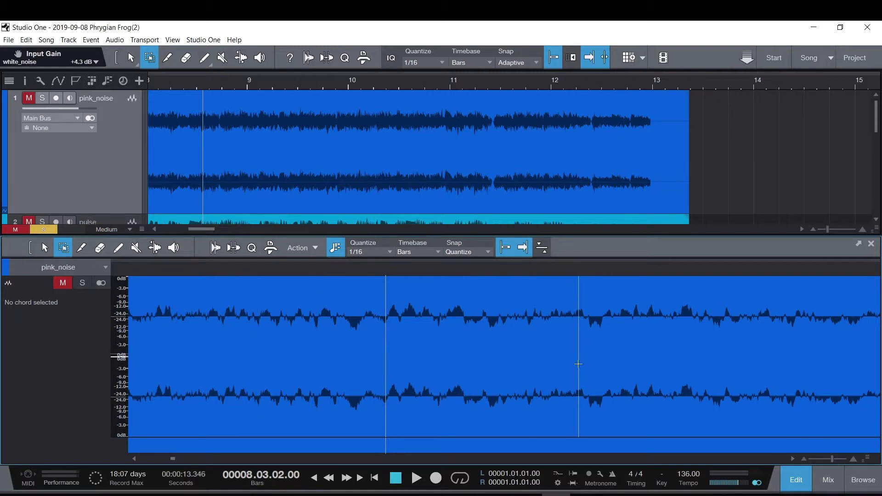
# Inspect the pulse waveform in the editor, including an earlier part of the song, and bring up the sawtooth waveform
pyautogui.click(96, 265)
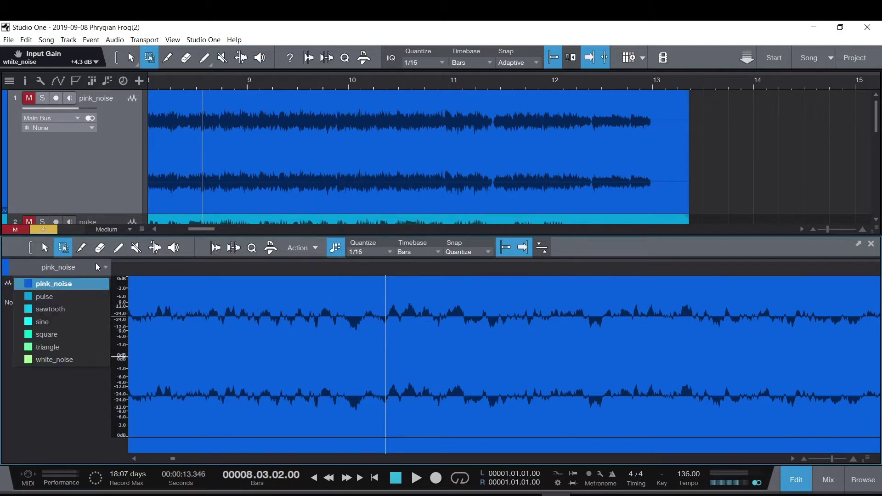
pyautogui.click(70, 294)
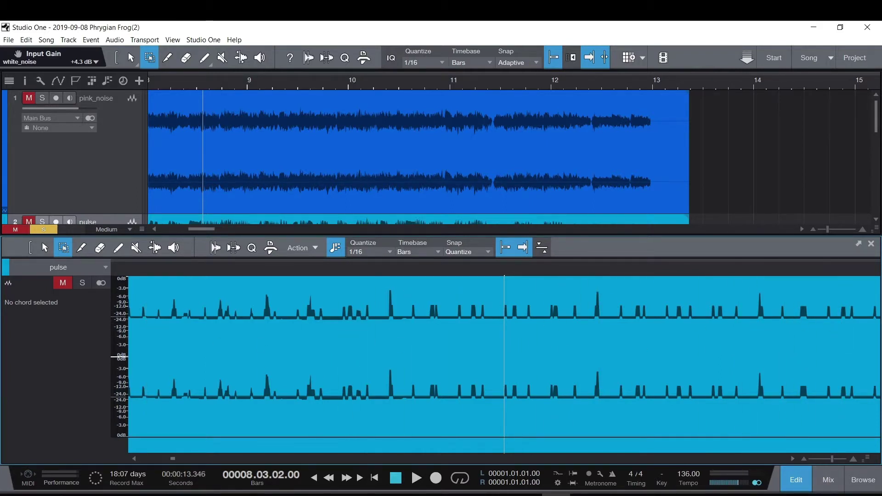
pyautogui.moveTo(174, 460); pyautogui.dragTo(156, 464)
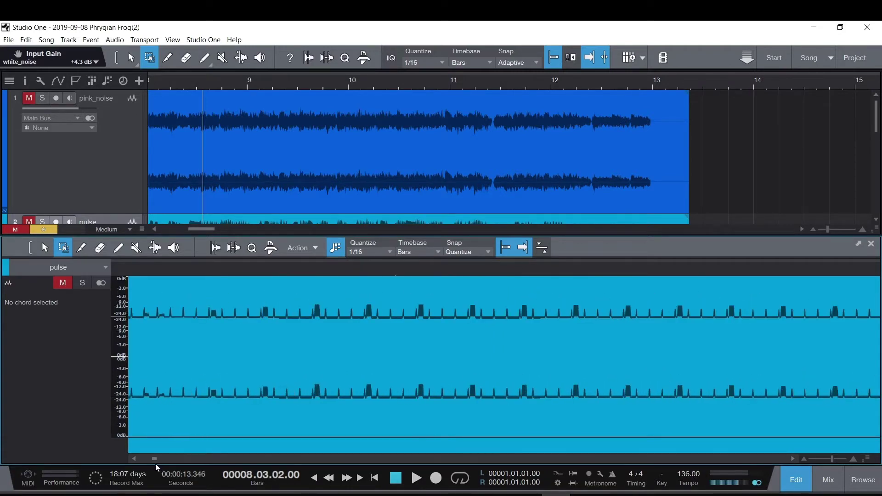
pyautogui.click(105, 265)
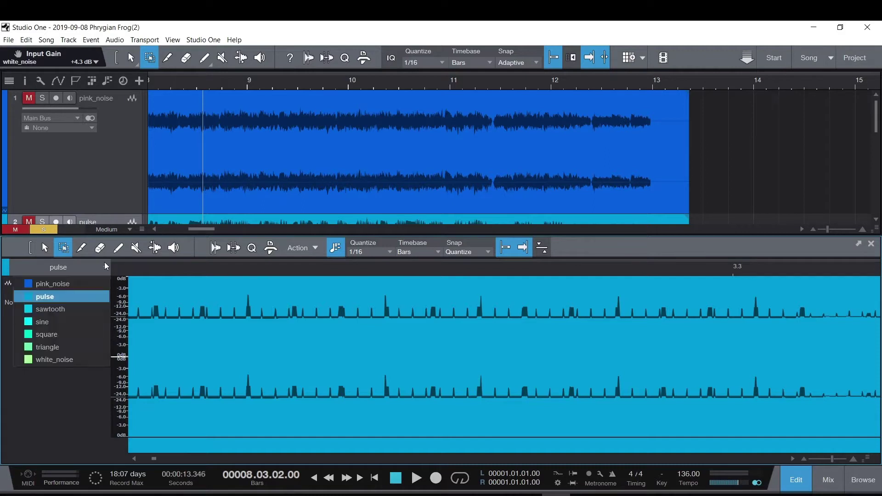
pyautogui.click(50, 309)
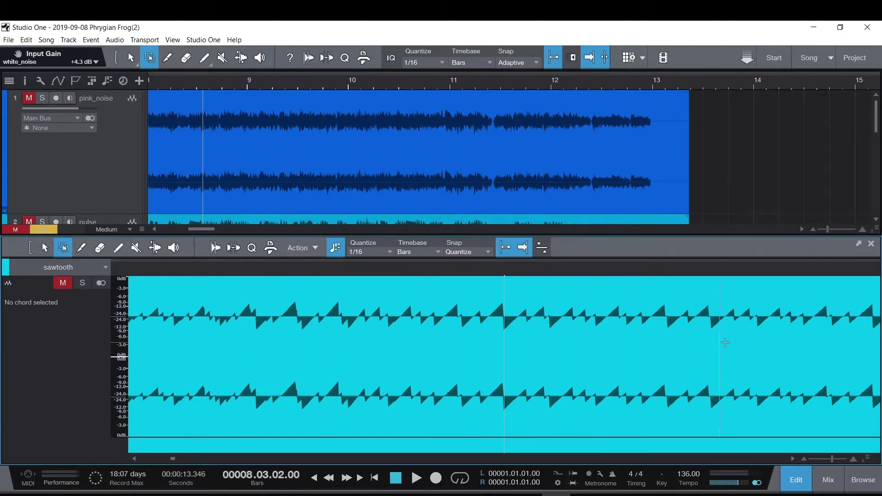
# Show the sine track in the editor and examine its waveform down to individual cycles
pyautogui.click(109, 268)
pyautogui.click(75, 321)
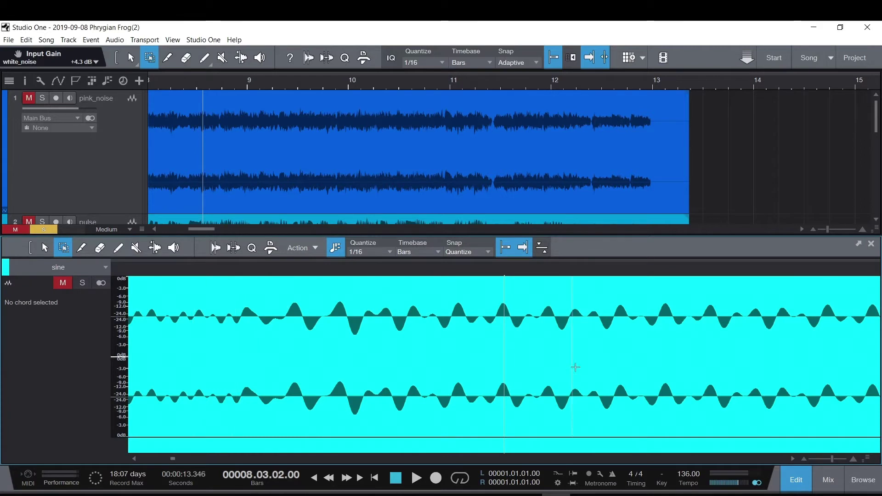
pyautogui.click(854, 459)
pyautogui.click(855, 459)
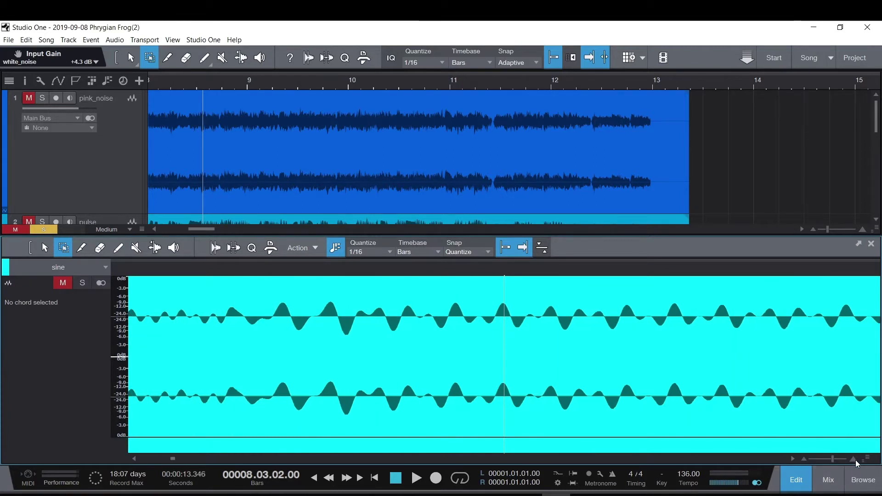
pyautogui.click(855, 459)
pyautogui.click(856, 459)
pyautogui.click(855, 459)
pyautogui.click(855, 460)
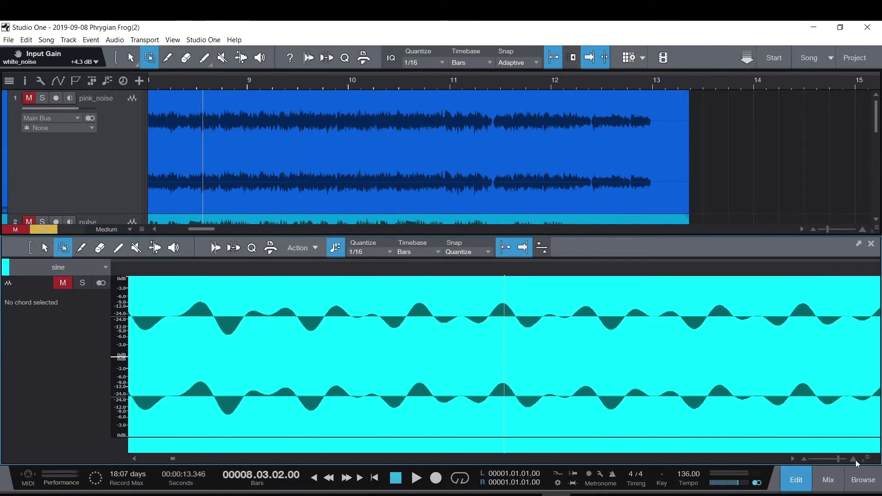
pyautogui.click(856, 460)
pyautogui.click(855, 460)
pyautogui.click(856, 459)
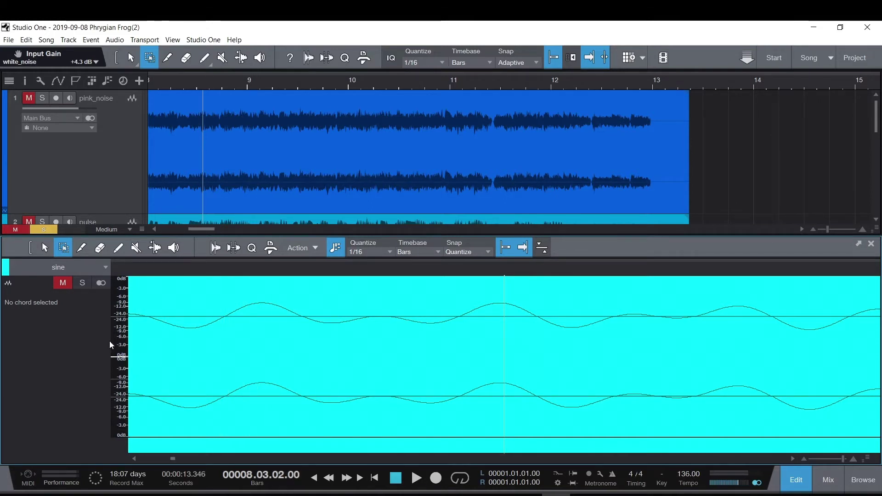
# Show the square track in the editor and examine the shape of its waveform over several cycles
pyautogui.click(105, 268)
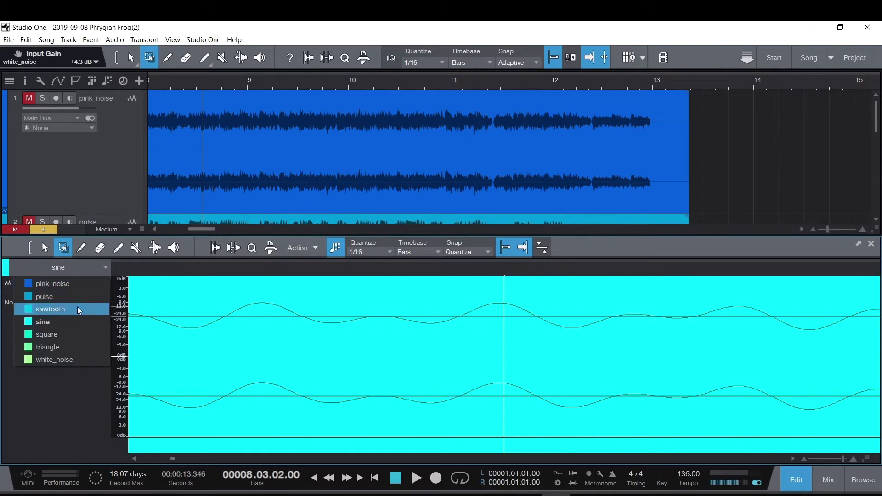
pyautogui.click(64, 334)
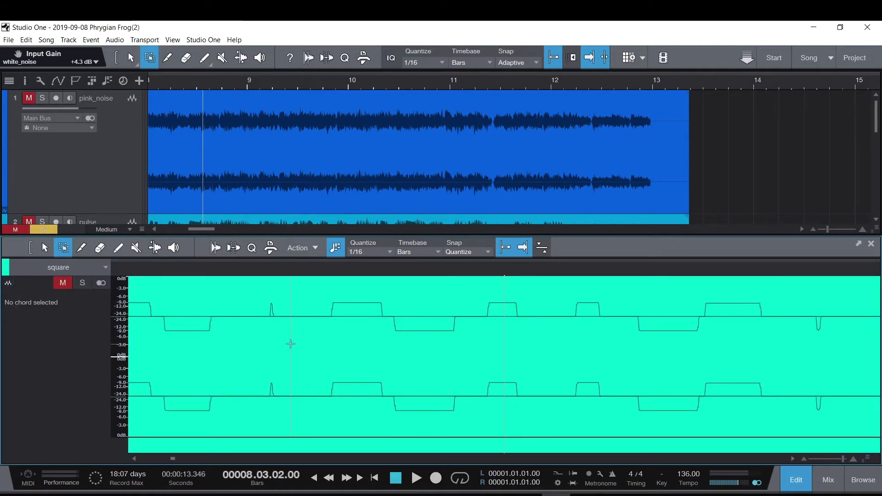
pyautogui.click(804, 459)
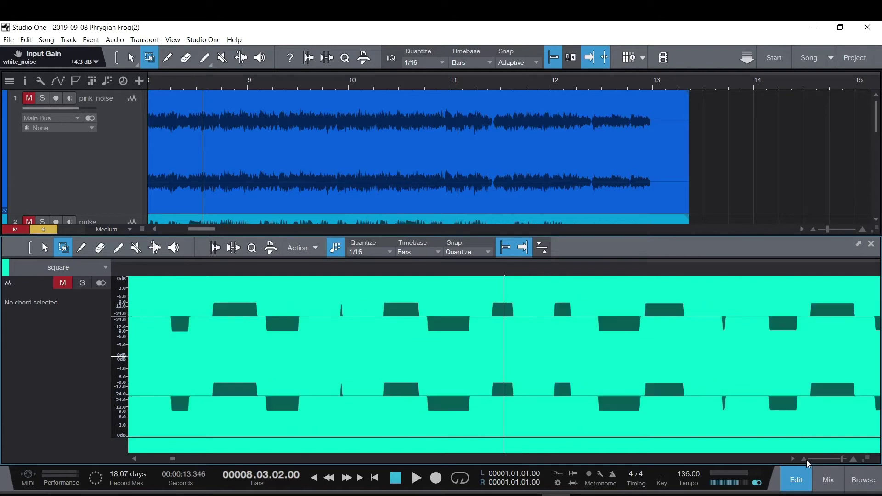
pyautogui.click(806, 459)
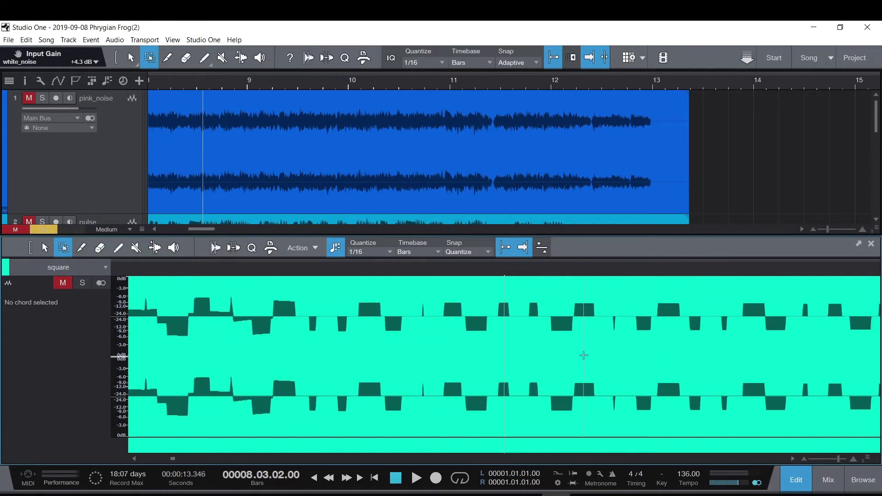
# Show the triangle track in the editor and examine its waveform over a longer stretch
pyautogui.click(90, 272)
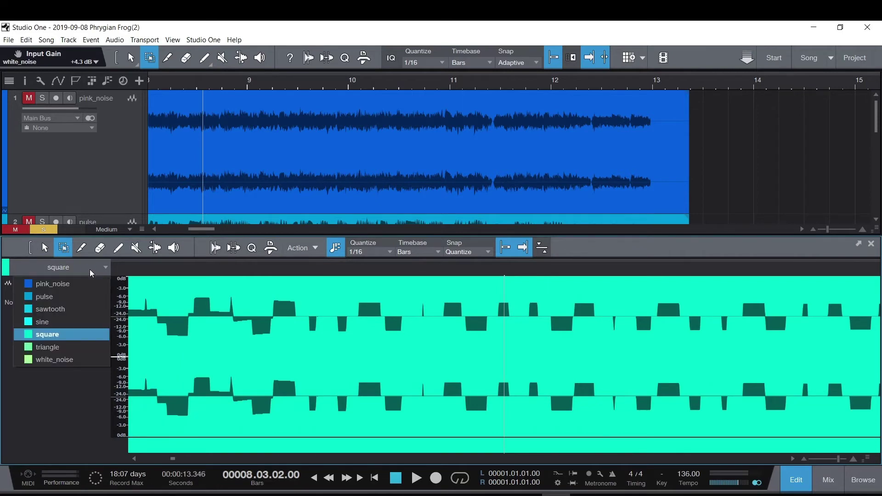
pyautogui.click(57, 347)
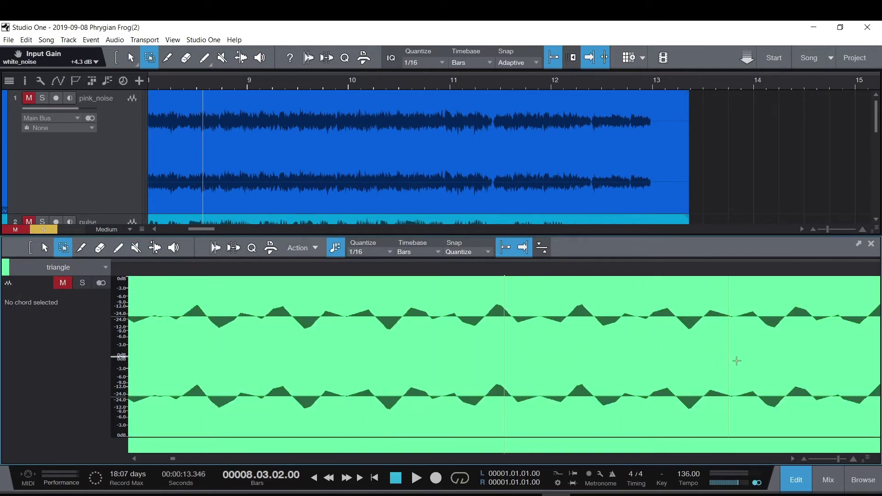
pyautogui.click(803, 460)
pyautogui.click(804, 461)
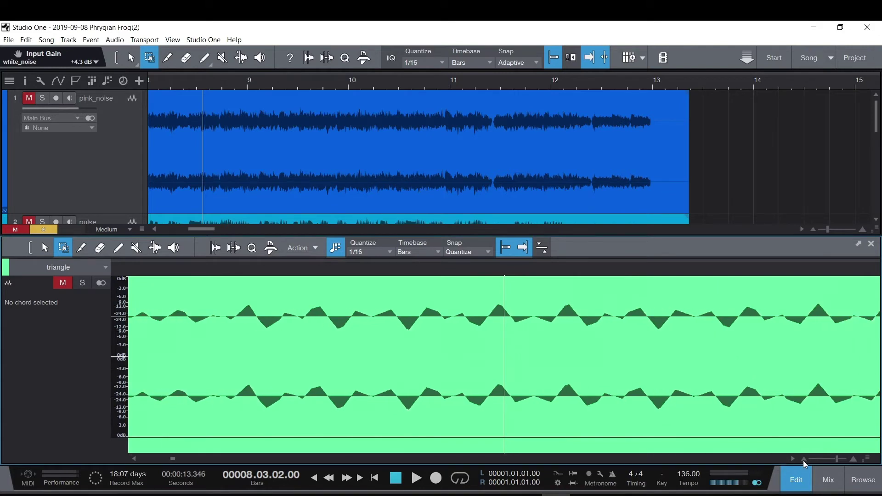
pyautogui.click(803, 461)
pyautogui.click(803, 461)
pyautogui.click(803, 461)
pyautogui.click(804, 461)
pyautogui.click(803, 460)
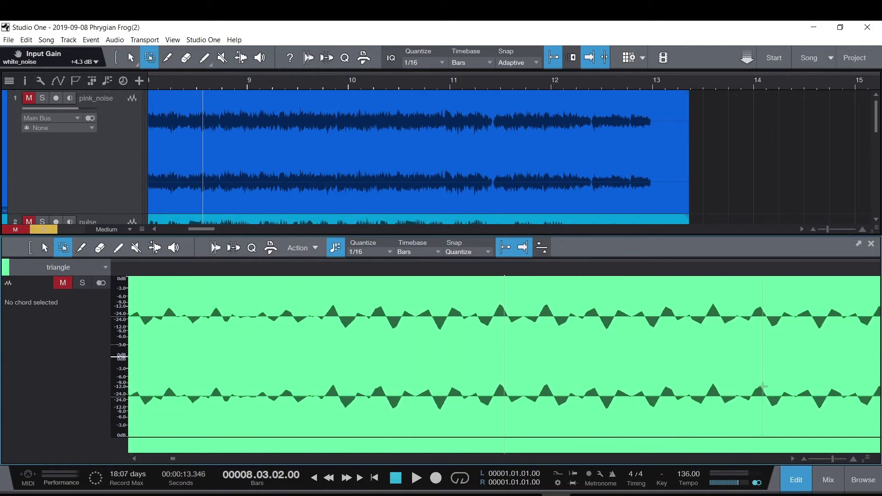
# Show the white_noise track in the editor and examine its waveform both in close detail and over a wider range
pyautogui.click(80, 268)
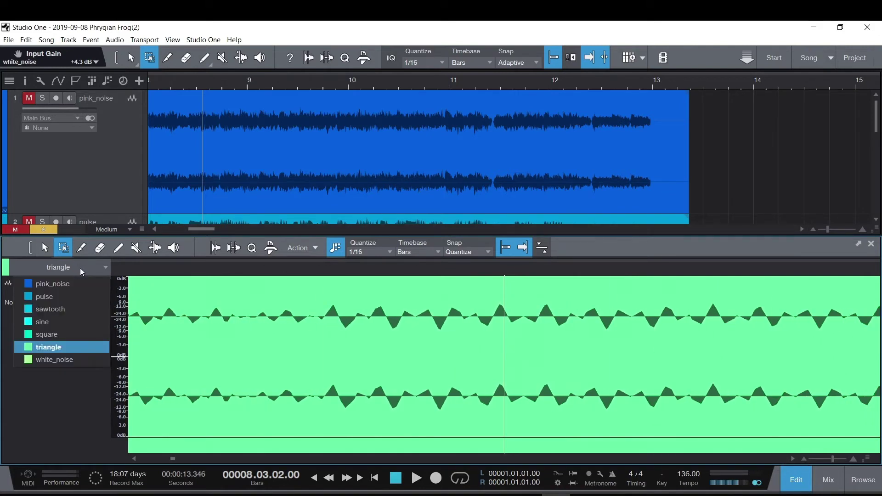
pyautogui.click(73, 361)
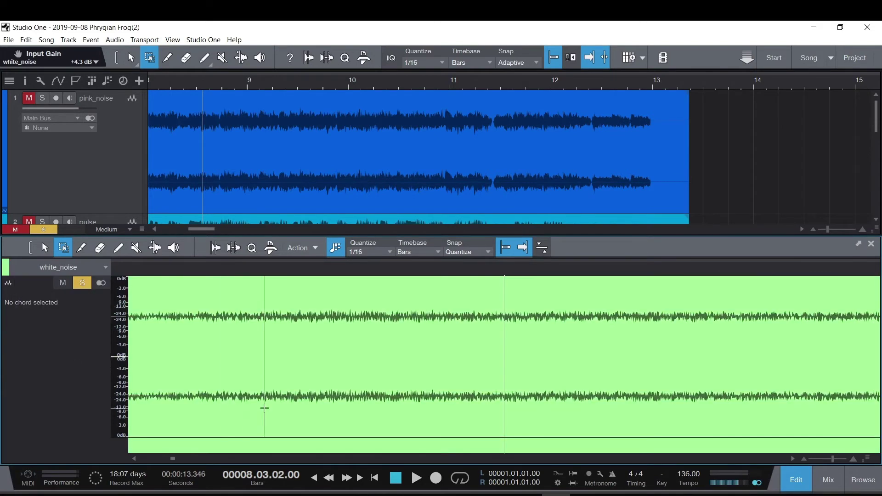
pyautogui.click(853, 457)
pyautogui.click(853, 458)
pyautogui.click(852, 459)
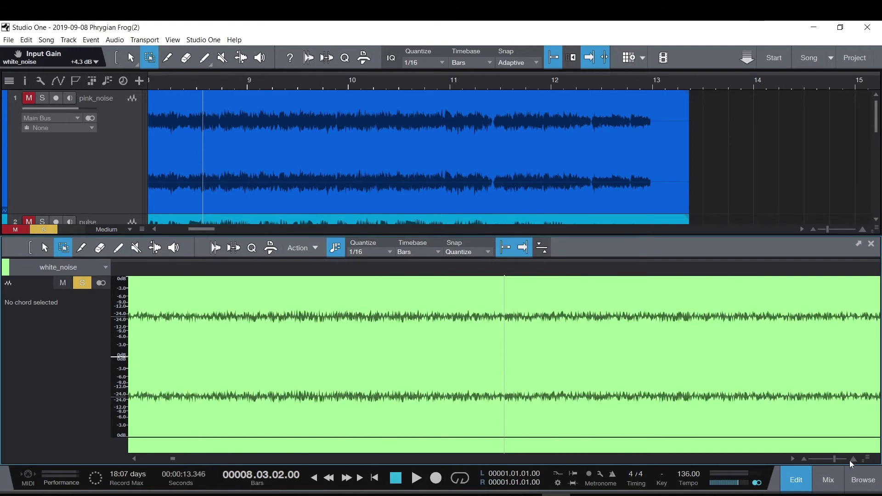
pyautogui.click(804, 459)
pyautogui.click(804, 458)
pyautogui.click(804, 459)
pyautogui.click(804, 458)
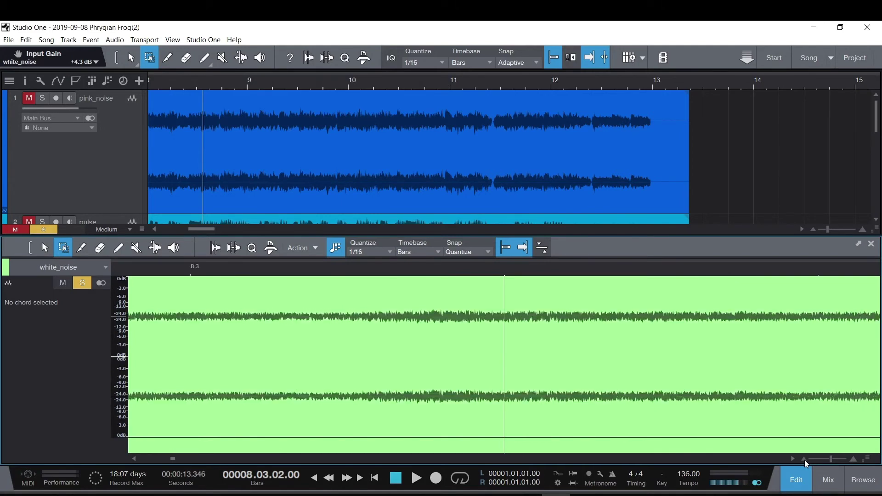
pyautogui.click(803, 459)
pyautogui.click(804, 458)
pyautogui.click(804, 458)
pyautogui.click(804, 459)
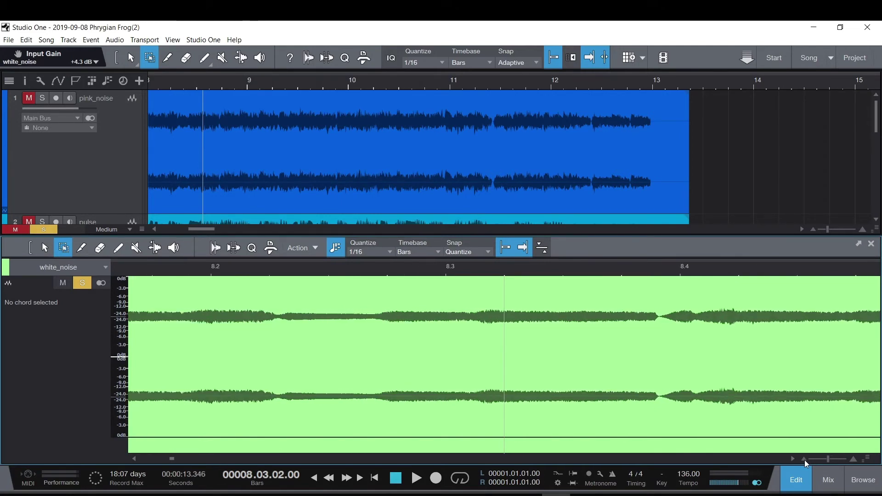
# Close the waveform editor and select the pink_noise track in the arrangement
pyautogui.click(804, 459)
pyautogui.click(796, 482)
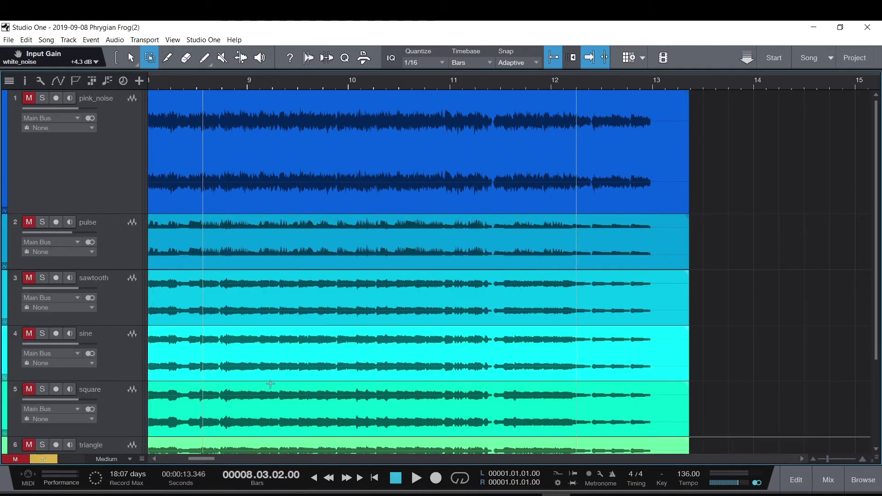
pyautogui.click(103, 172)
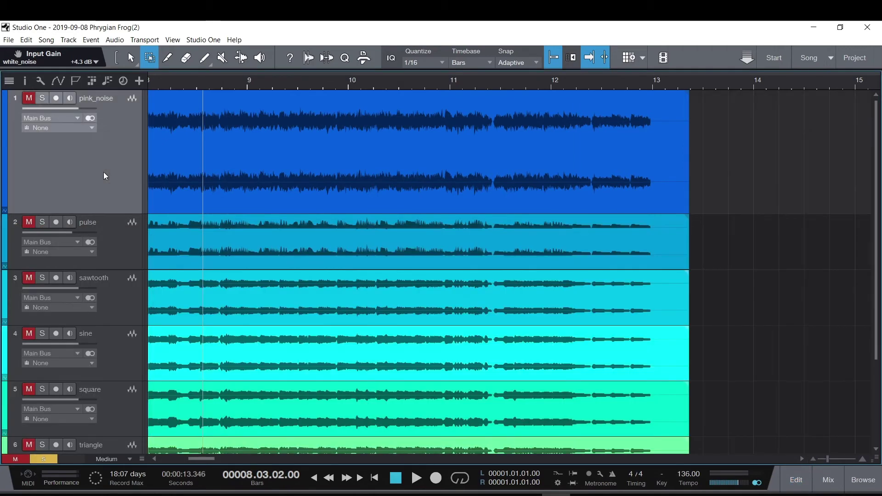
# Switch the pink_noise track's channel mode between mono and stereo, ending on stereo
pyautogui.click(93, 118)
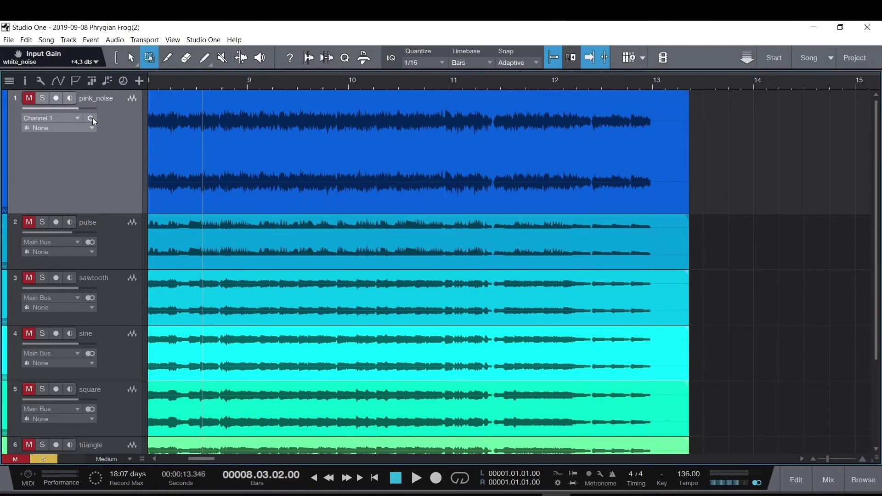
pyautogui.click(92, 117)
pyautogui.click(92, 118)
pyautogui.click(92, 117)
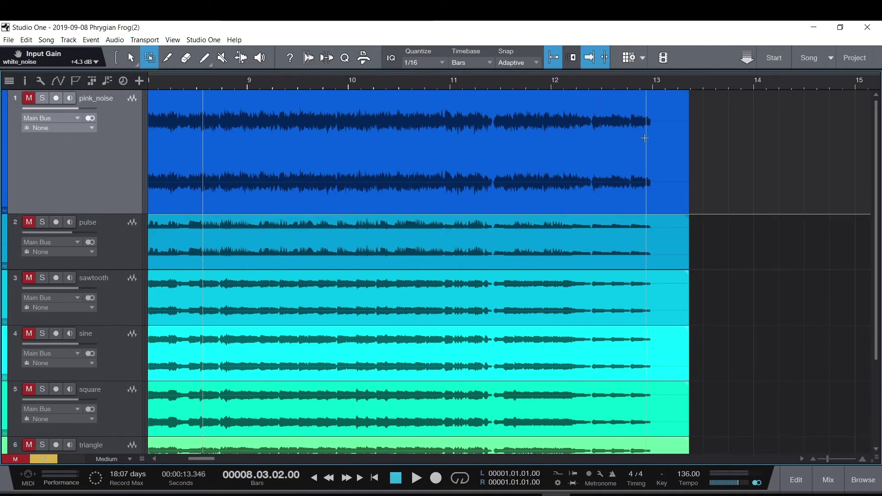
# Reduce the height of the pink_noise track to about that of the other tracks and look over the track list down to white_noise
pyautogui.scroll(-3, 120, 212)
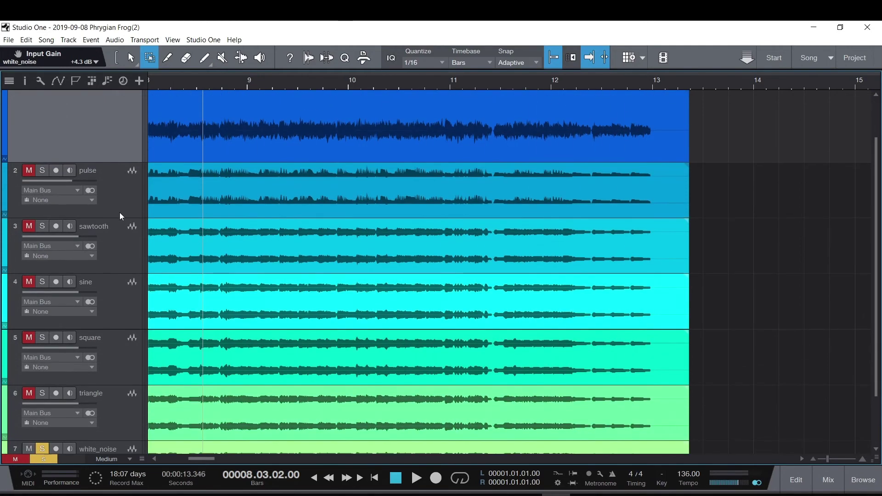
pyautogui.scroll(3, 128, 243)
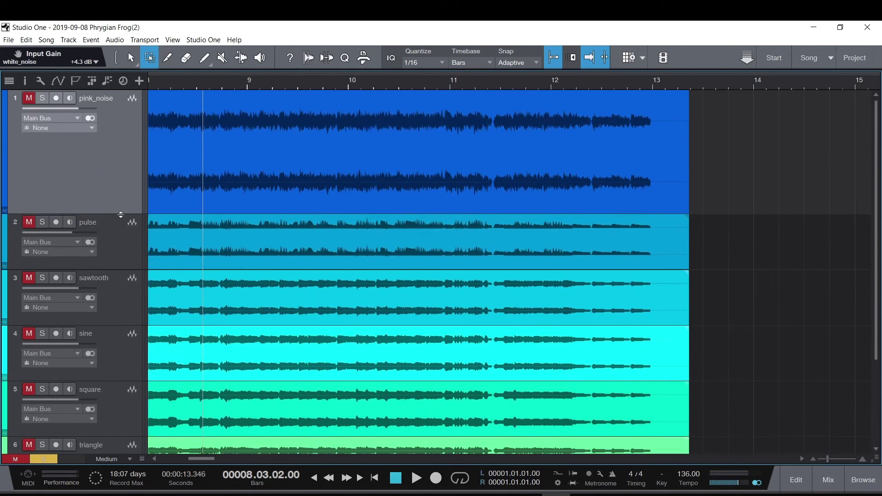
pyautogui.moveTo(121, 212); pyautogui.dragTo(111, 148)
pyautogui.scroll(-3, 248, 229)
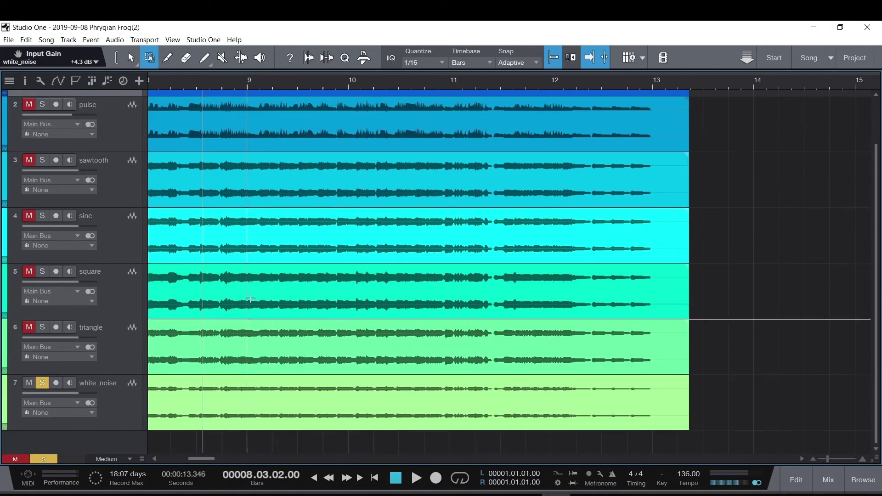
pyautogui.scroll(3, 244, 230)
pyautogui.scroll(-3, 456, 321)
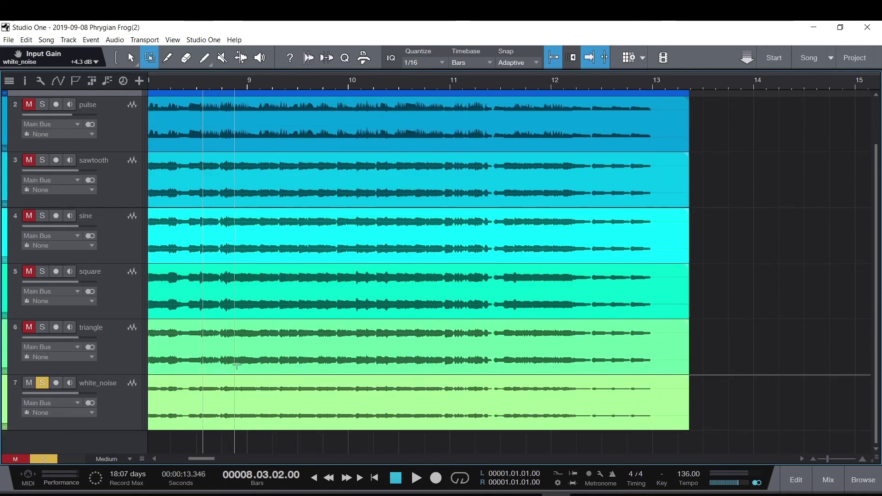
pyautogui.scroll(1, 135, 143)
pyautogui.scroll(1, 135, 143)
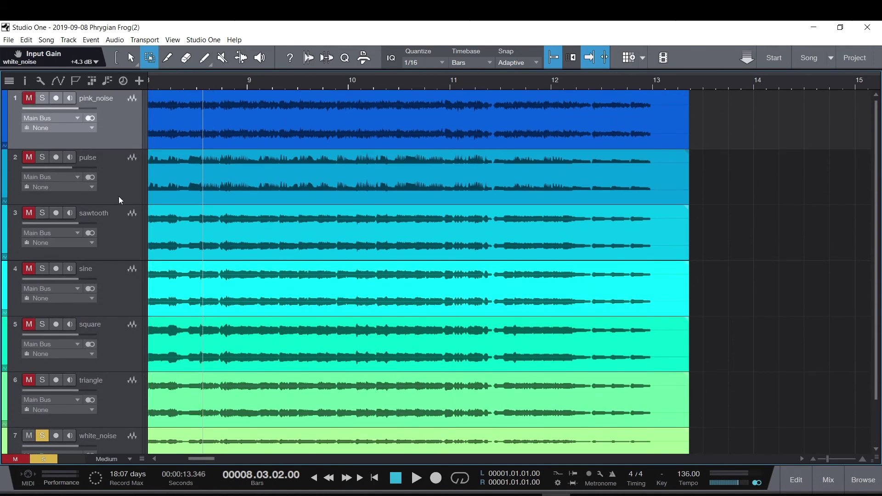